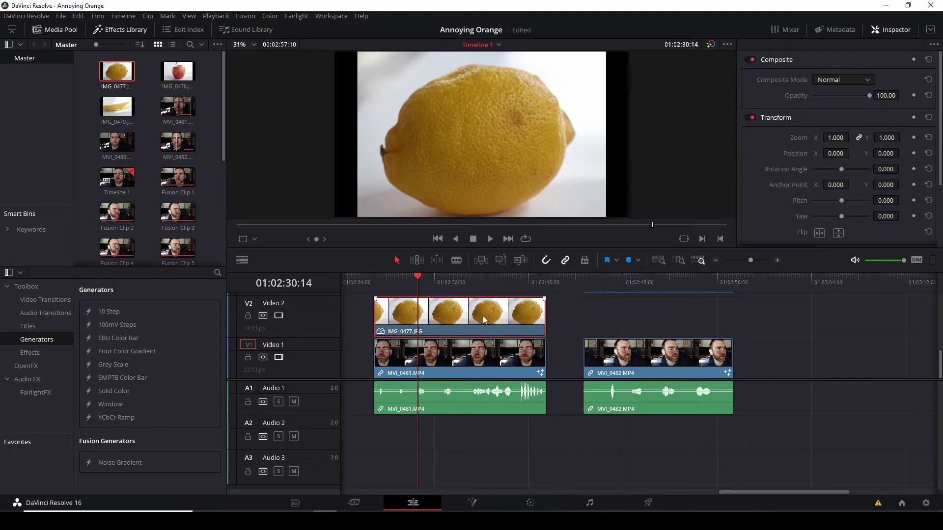
Preview the MVI_0481 footage with the lemon image clip disabled, re-enable the image, and compare it with the MVI_0482 clip.
{"action": "key", "text": "d"}
{"action": "left_click", "coordinate": [637, 289]}
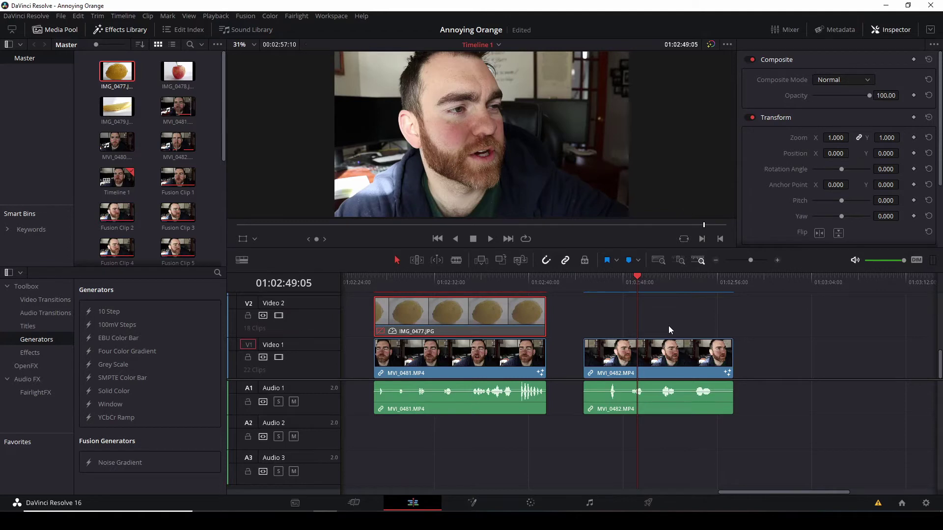
{"action": "left_click", "coordinate": [411, 283]}
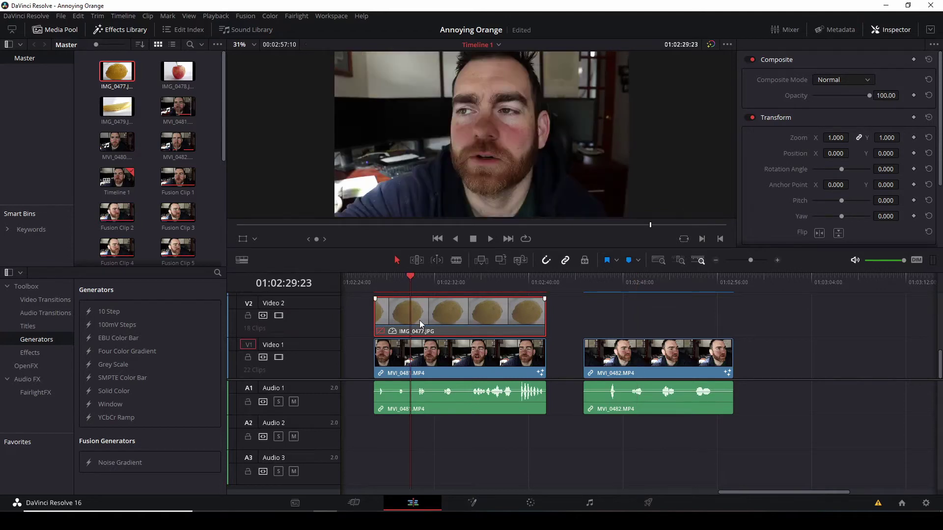
{"action": "key", "text": "d"}
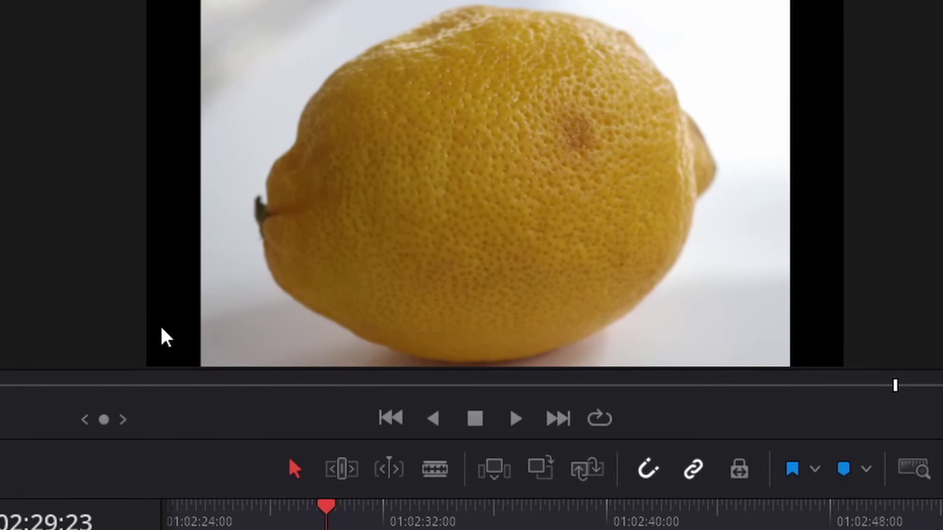
{"action": "left_click", "coordinate": [782, 524]}
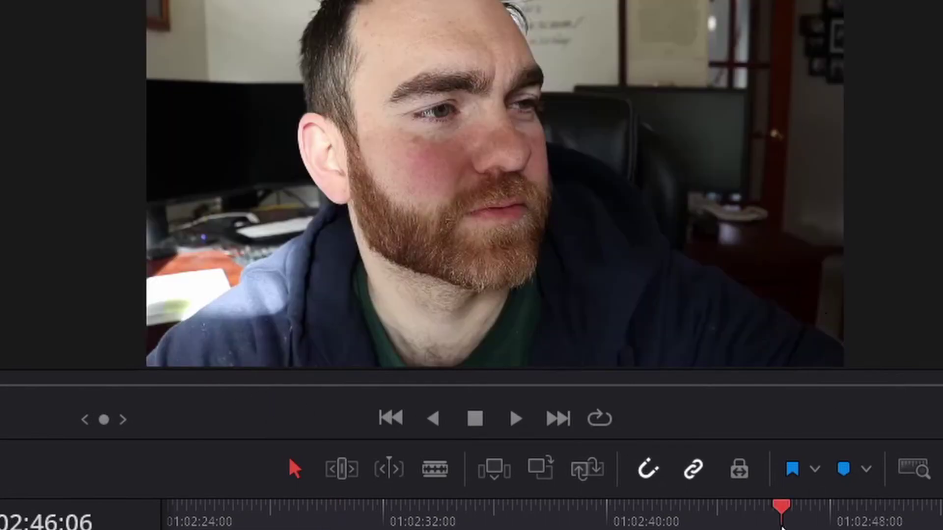
{"action": "left_click", "coordinate": [315, 522]}
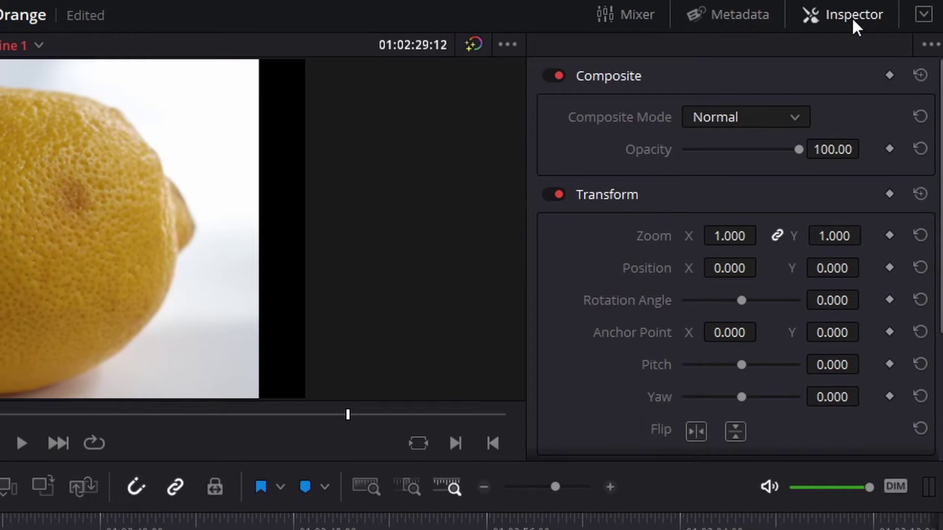
Expand the Retime And Scaling settings of the lemon image clip in the Inspector.
{"action": "left_click", "coordinate": [851, 16]}
{"action": "left_click", "coordinate": [852, 17]}
{"action": "scroll", "coordinate": [746, 265], "scroll_direction": "down", "scroll_amount": 3}
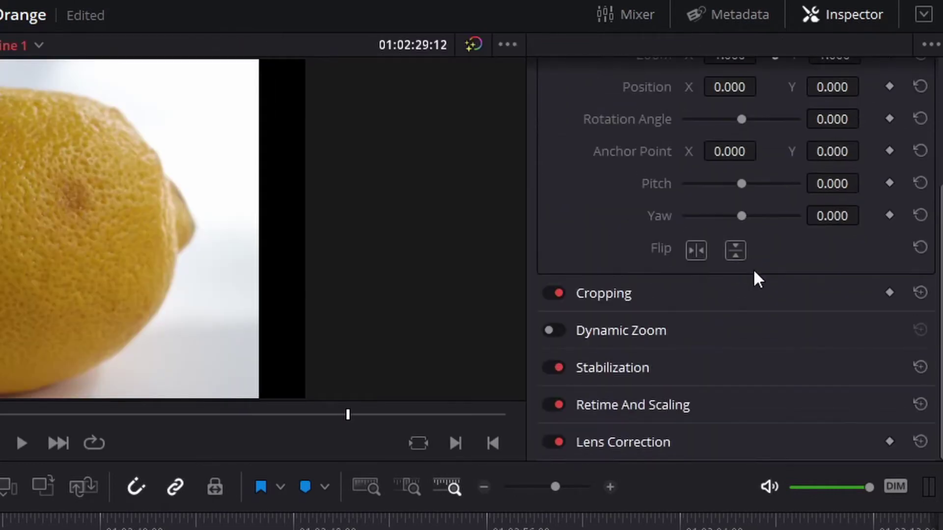
{"action": "left_click", "coordinate": [714, 410]}
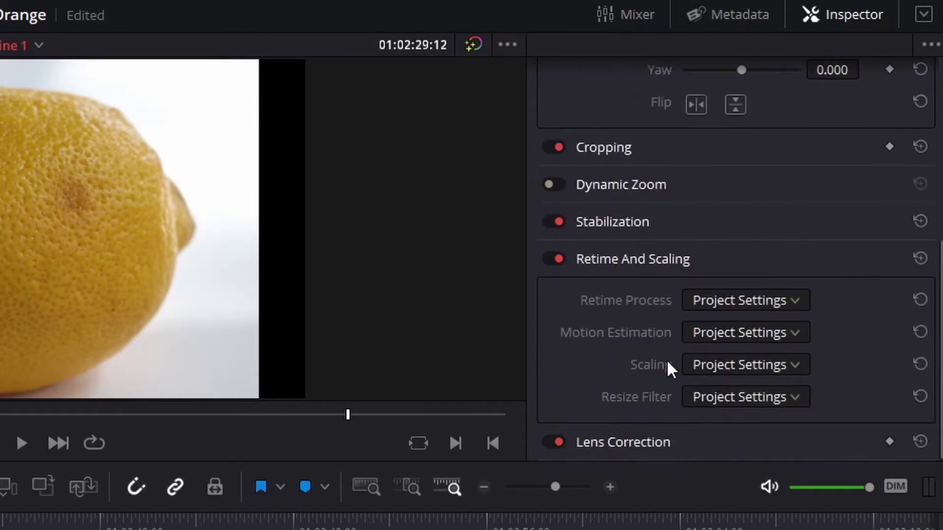
Try the Crop, Fit and Fill scaling modes on the lemon image clip.
{"action": "left_click", "coordinate": [737, 369]}
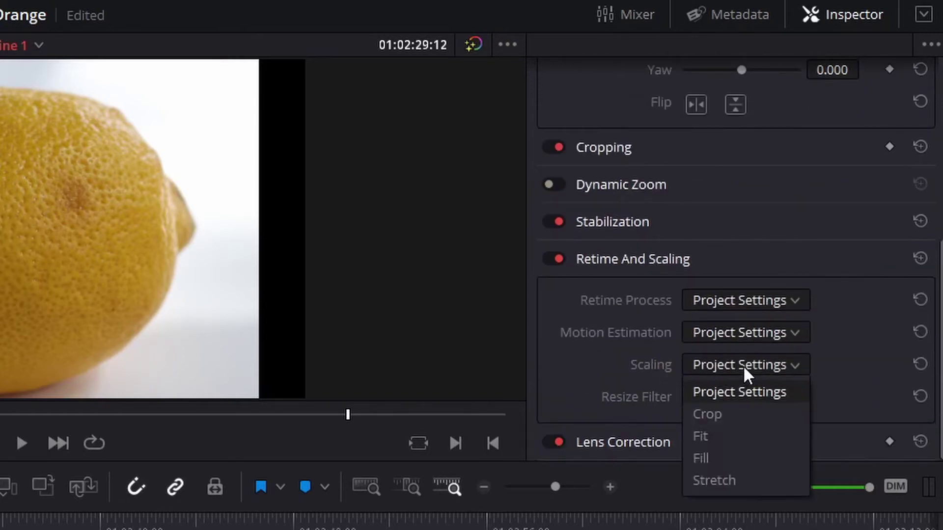
{"action": "left_click", "coordinate": [739, 419]}
{"action": "left_click", "coordinate": [724, 365]}
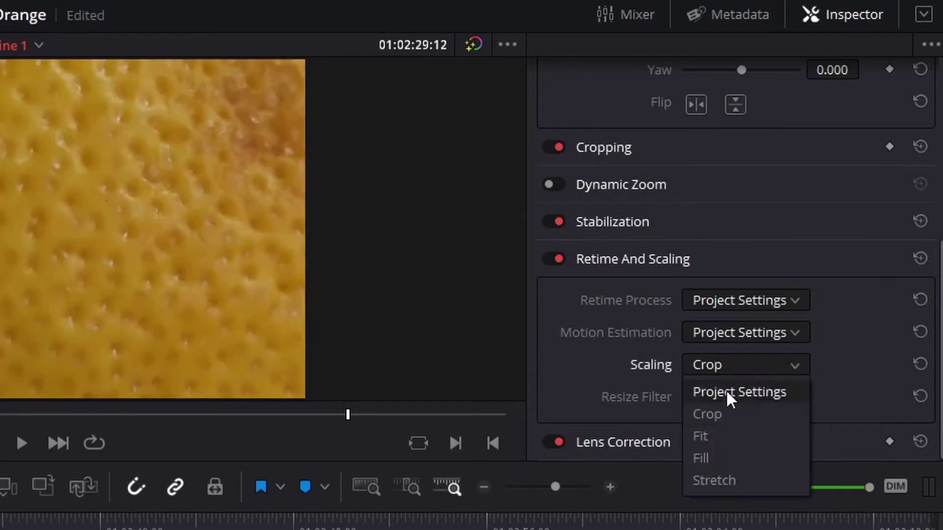
{"action": "left_click", "coordinate": [730, 436]}
{"action": "left_click", "coordinate": [727, 364]}
{"action": "left_click", "coordinate": [737, 457]}
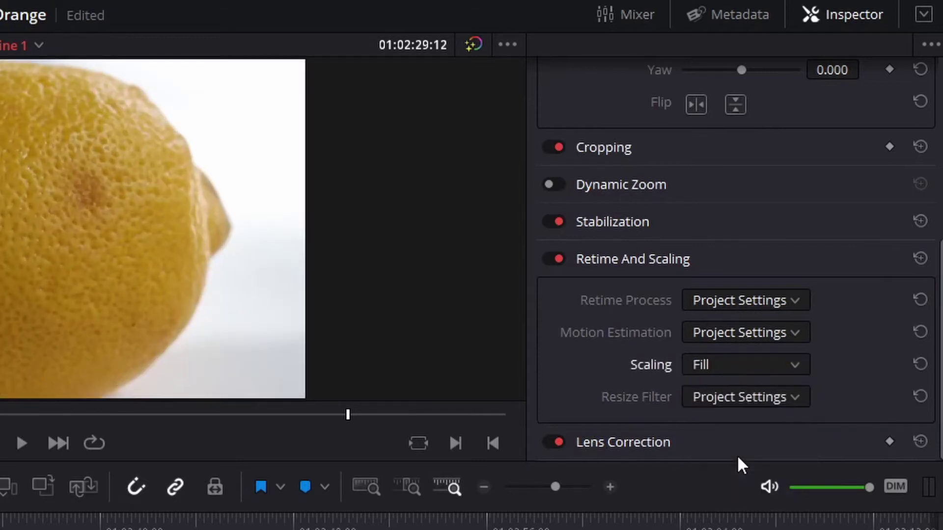
Set the lemon image clip's scaling to Stretch, comparing it once with the Project Settings option.
{"action": "left_click", "coordinate": [728, 366]}
{"action": "left_click", "coordinate": [734, 484]}
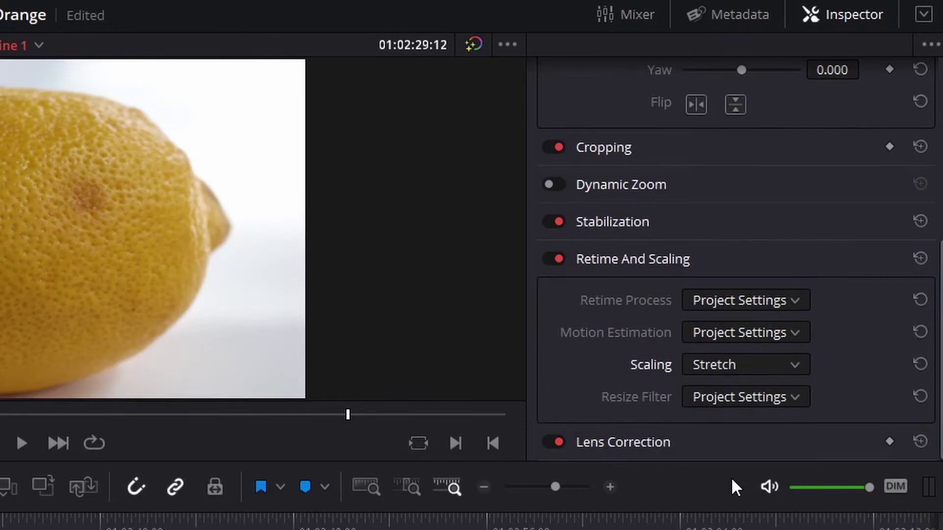
{"action": "left_click", "coordinate": [735, 364]}
{"action": "left_click", "coordinate": [738, 388]}
{"action": "left_click", "coordinate": [732, 368]}
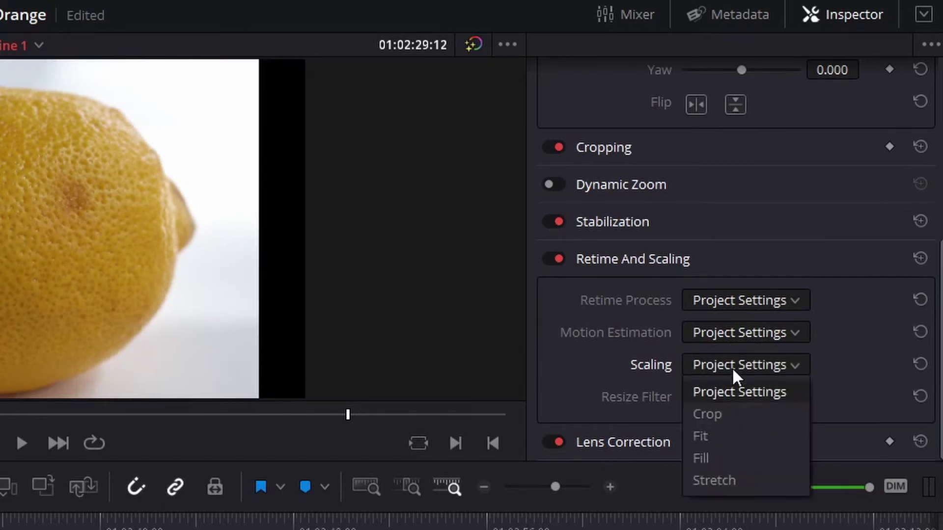
{"action": "left_click", "coordinate": [738, 482]}
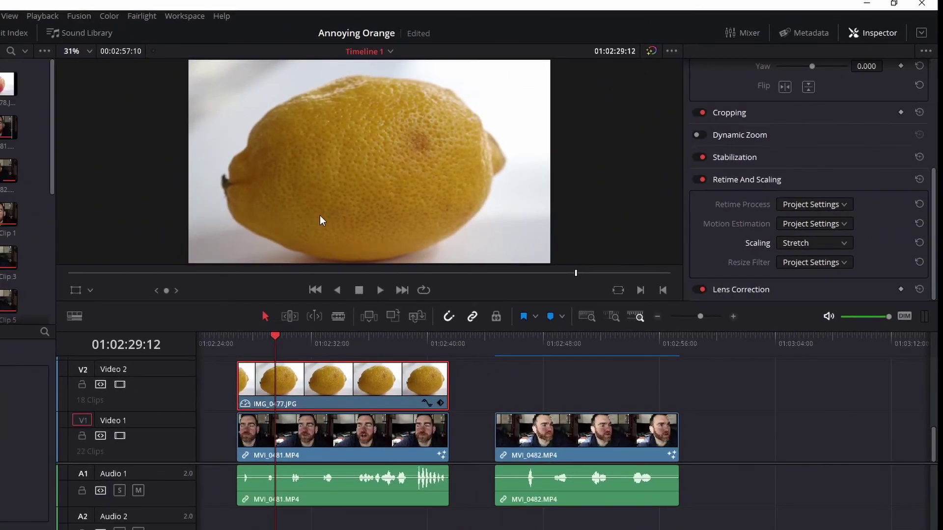
Combine the lemon image and the MVI_0481 clip beneath it into a new Fusion clip and open it on the Fusion page.
{"action": "left_click", "coordinate": [452, 388]}
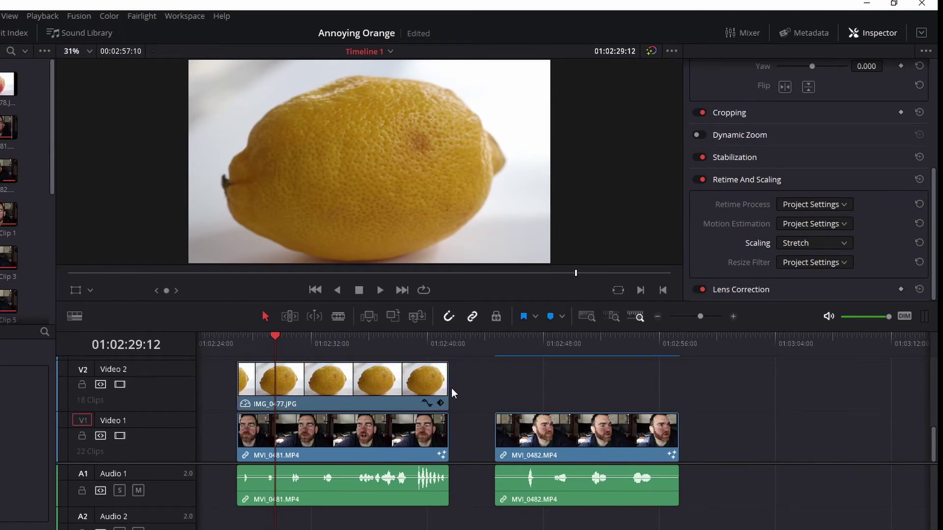
{"action": "left_click_drag", "start_coordinate": [467, 376], "coordinate": [394, 444]}
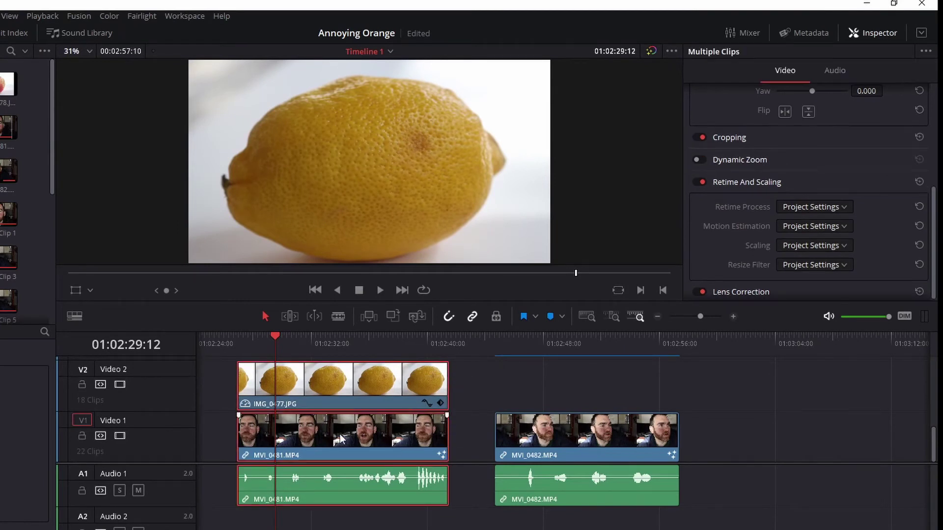
{"action": "right_click", "coordinate": [299, 393]}
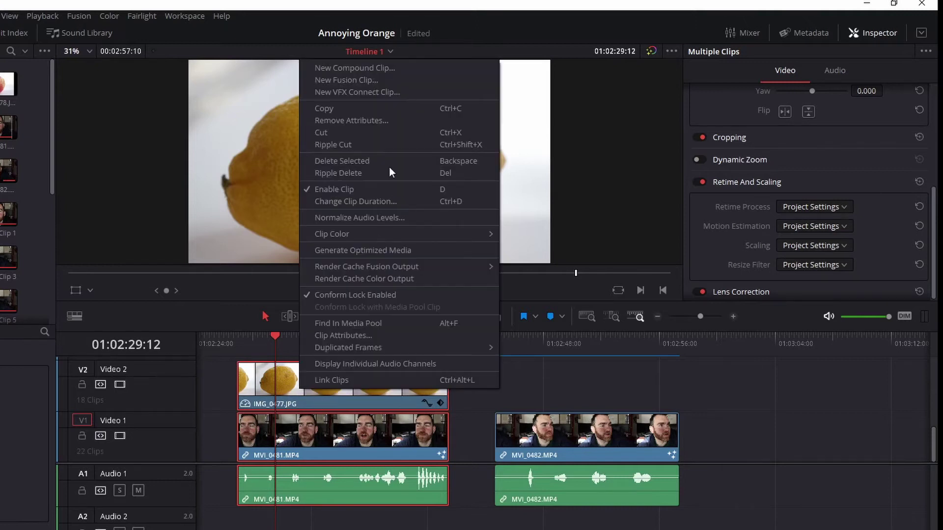
{"action": "left_click", "coordinate": [382, 80]}
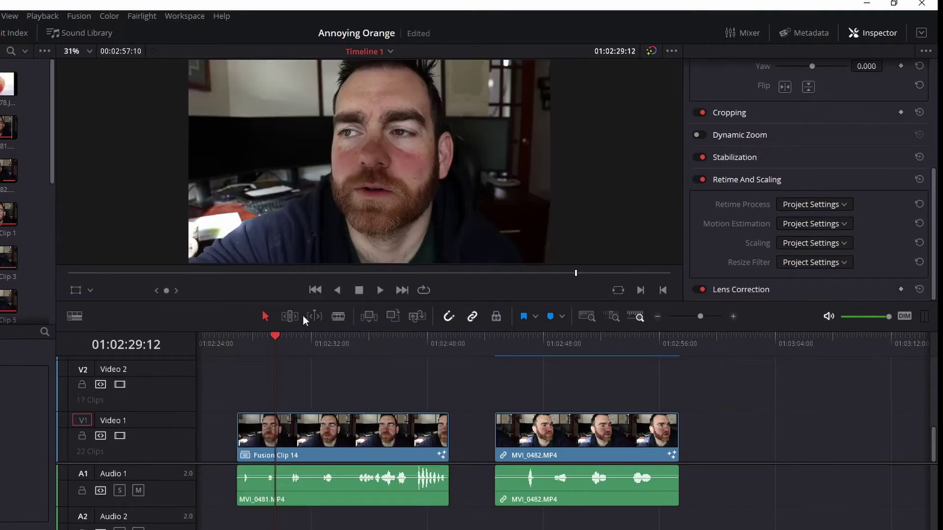
{"action": "left_click", "coordinate": [281, 425]}
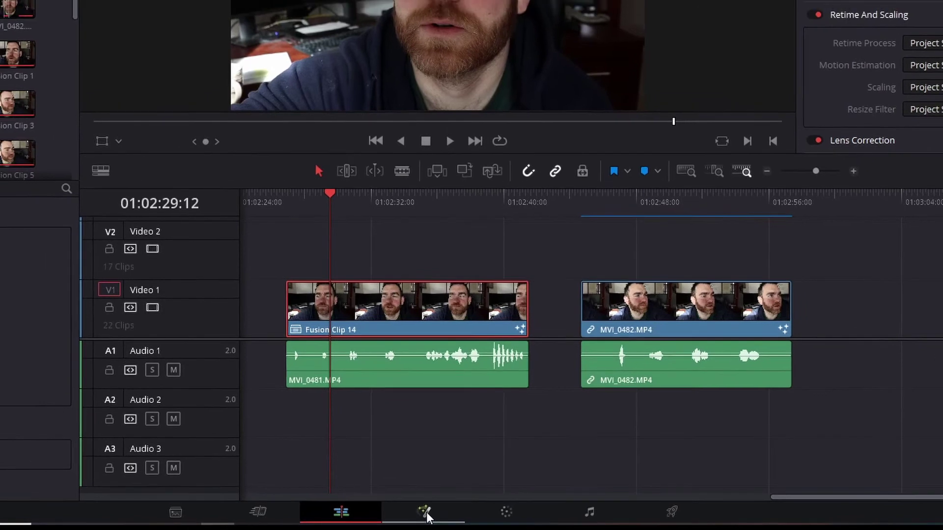
{"action": "left_click", "coordinate": [425, 513]}
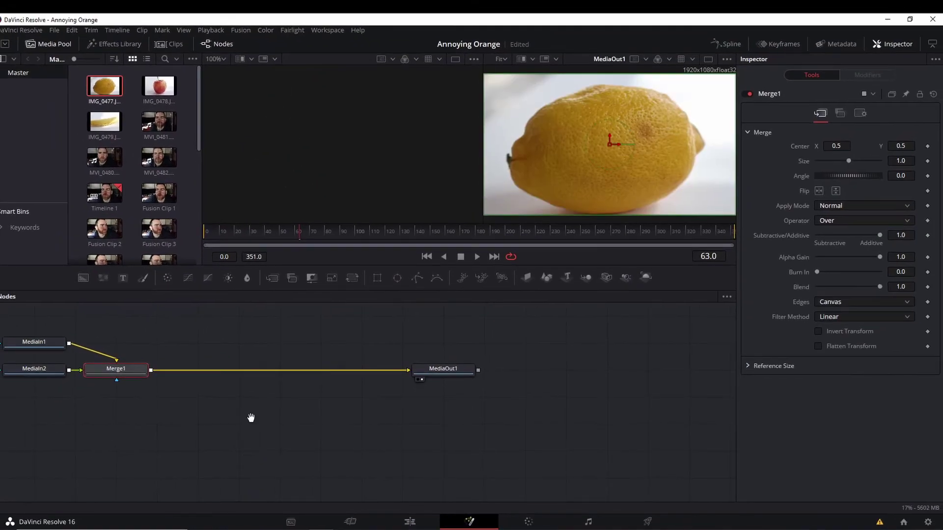
Show the MediaIn1 node in the first viewer and rename it "me".
{"action": "left_click_drag", "start_coordinate": [251, 418], "coordinate": [348, 451]}
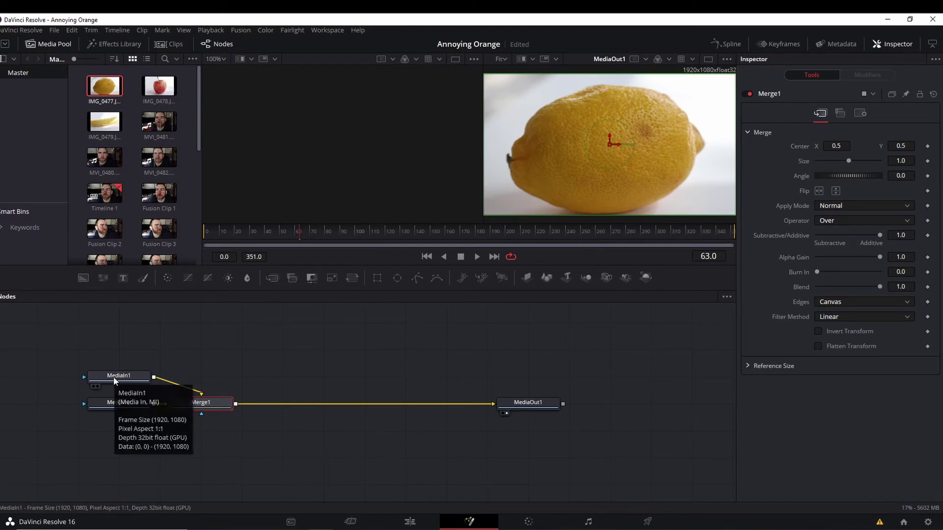
{"action": "left_click", "coordinate": [113, 377]}
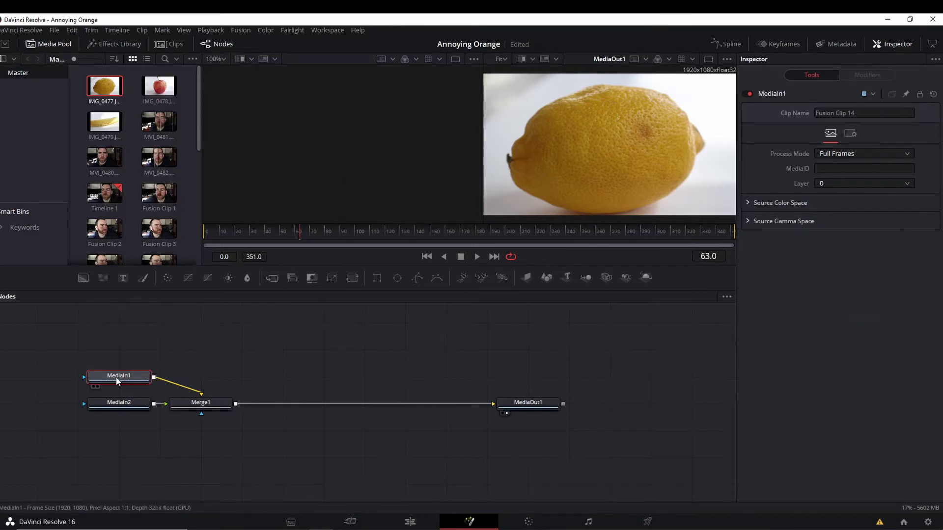
{"action": "key", "text": "1"}
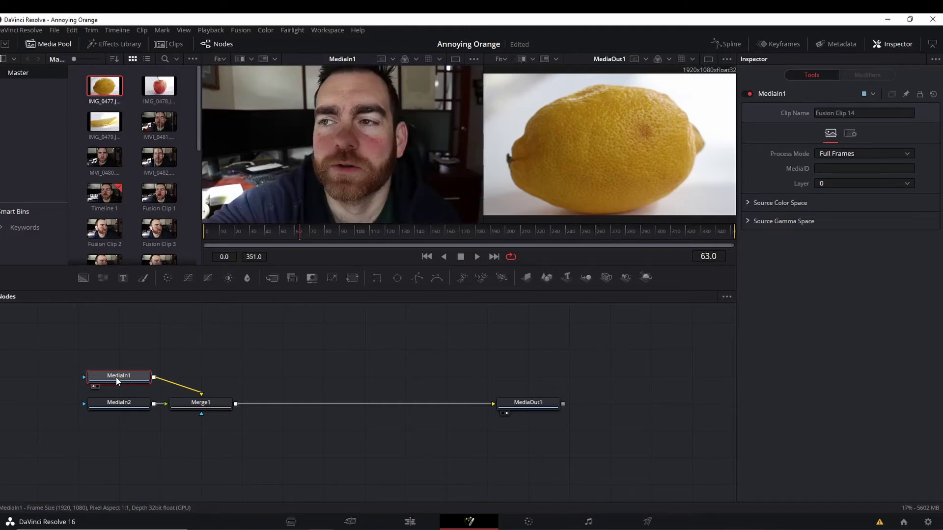
{"action": "key", "text": "F2"}
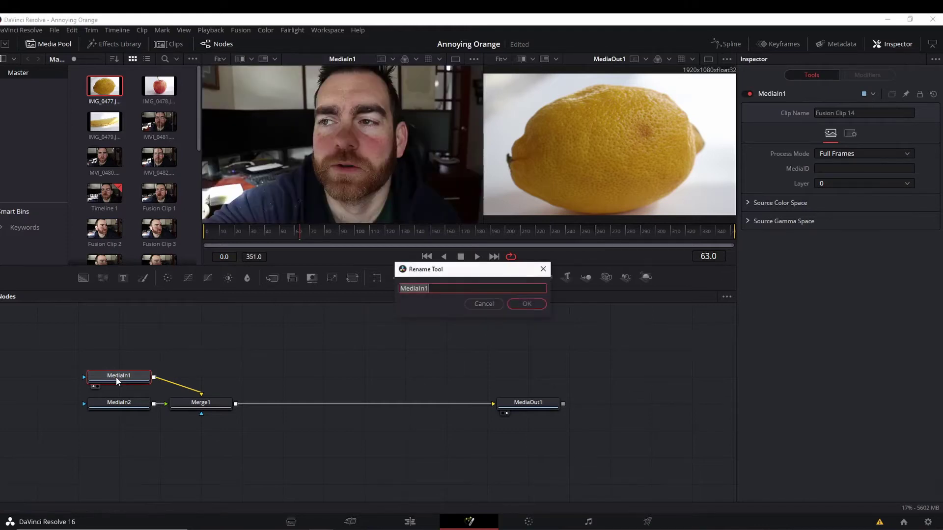
{"action": "type", "text": "me"}
{"action": "key", "text": "Return"}
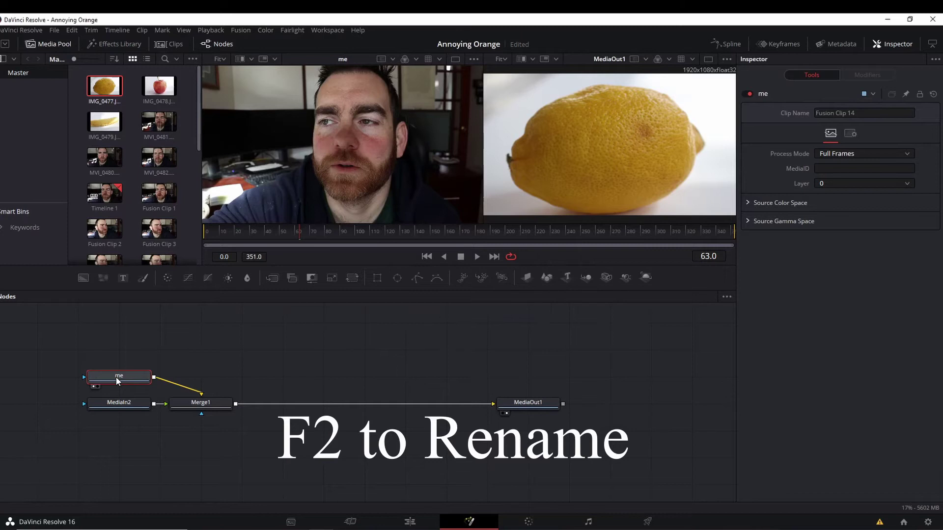
Show the MediaIn2 node in the first viewer and rename it "fruit".
{"action": "left_click", "coordinate": [120, 405]}
{"action": "key", "text": "1"}
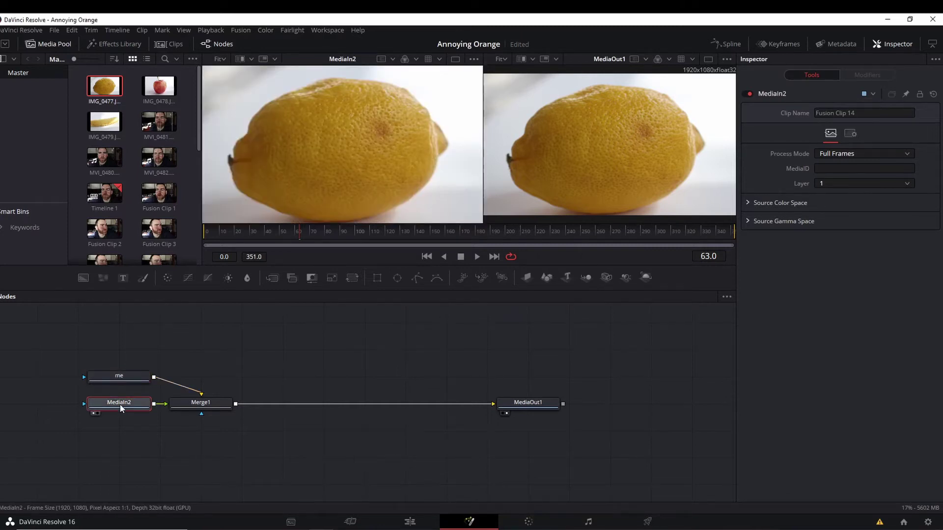
{"action": "key", "text": "F2"}
{"action": "type", "text": "fruit"}
{"action": "key", "text": "Return"}
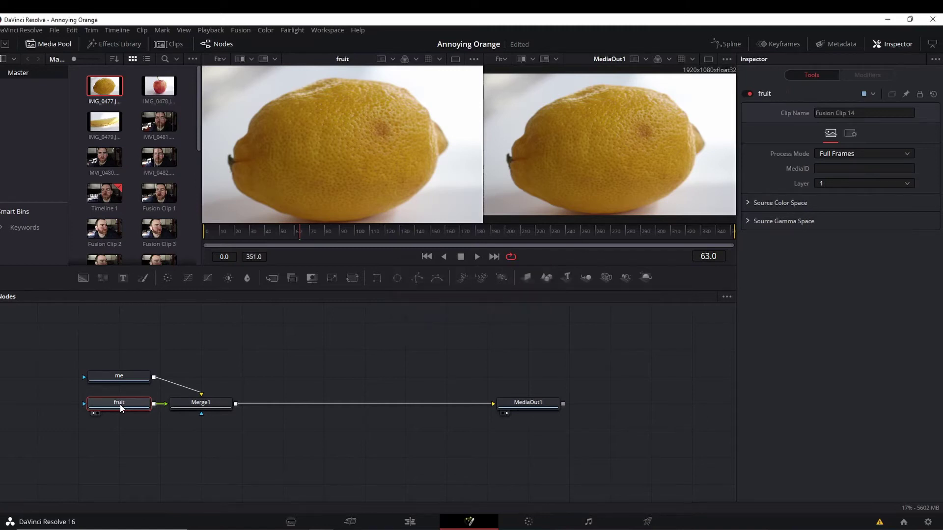
Rearrange the node graph with Merge1 near MediaOut1, the fruit node above Merge1, and the me node in line to its left.
{"action": "left_click_drag", "start_coordinate": [199, 404], "coordinate": [348, 400]}
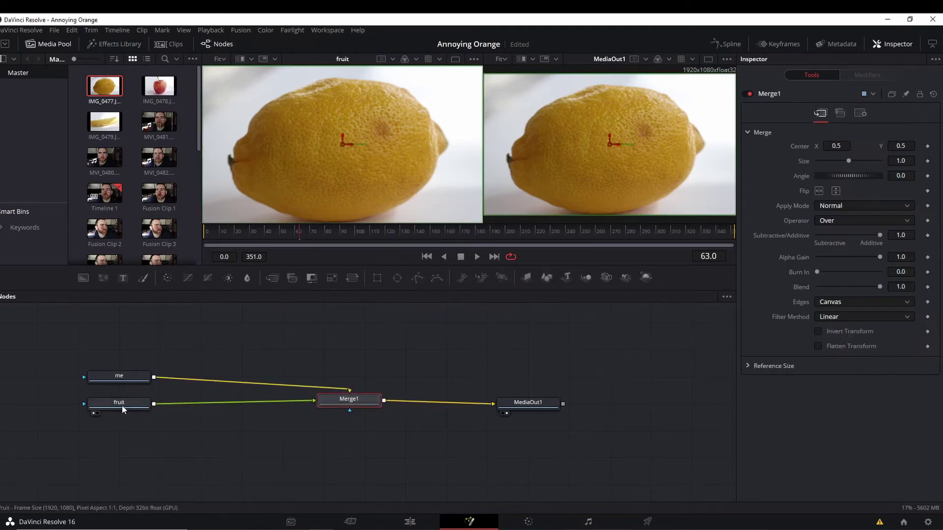
{"action": "left_click_drag", "start_coordinate": [122, 405], "coordinate": [345, 350]}
{"action": "left_click_drag", "start_coordinate": [352, 404], "coordinate": [361, 404]}
{"action": "left_click_drag", "start_coordinate": [135, 378], "coordinate": [137, 404]}
{"action": "left_click_drag", "start_coordinate": [267, 438], "coordinate": [336, 450]}
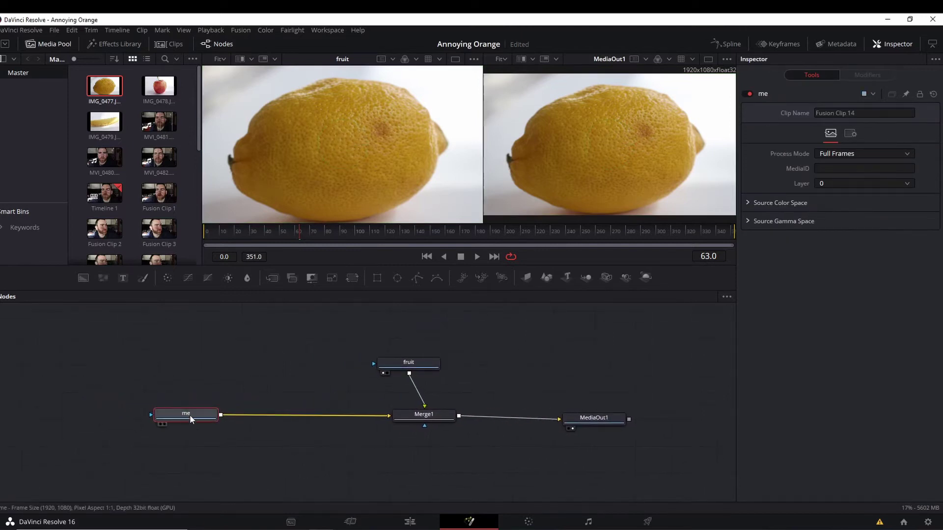
Show the me node in the first viewer and add three Polygon mask nodes to the graph.
{"action": "key", "text": "1"}
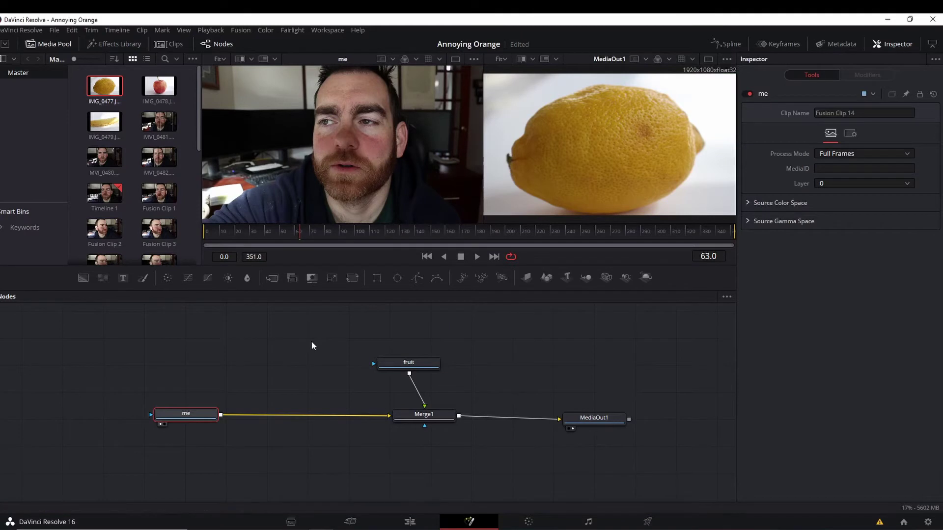
{"action": "left_click", "coordinate": [267, 344]}
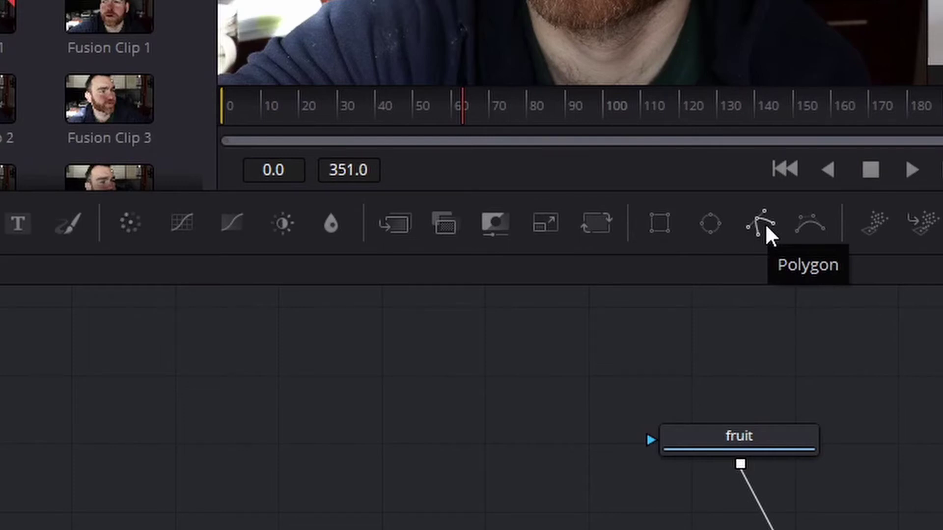
{"action": "left_click", "coordinate": [767, 227]}
{"action": "left_click", "coordinate": [766, 227]}
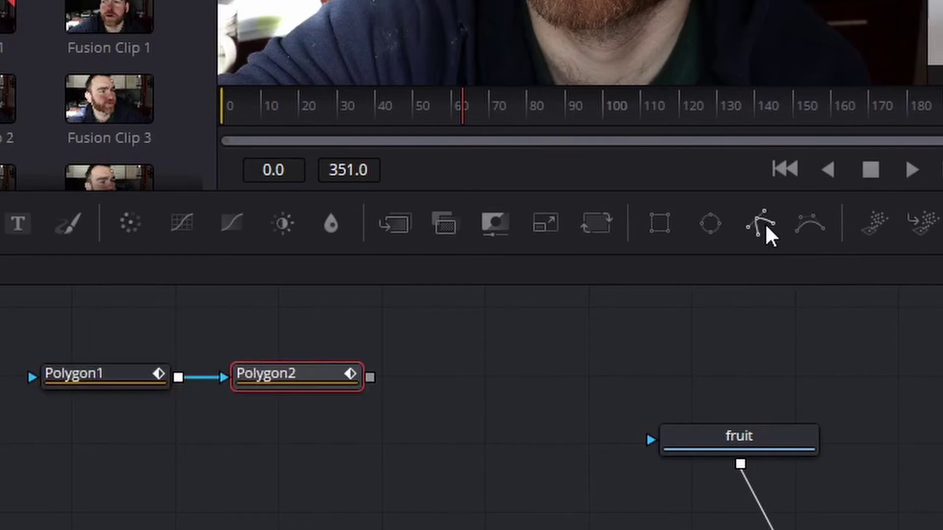
{"action": "left_click", "coordinate": [766, 226]}
Stack the three Polygon nodes vertically in order, clear of the other nodes, and clear the selection.
{"action": "left_click_drag", "start_coordinate": [131, 375], "coordinate": [143, 355]}
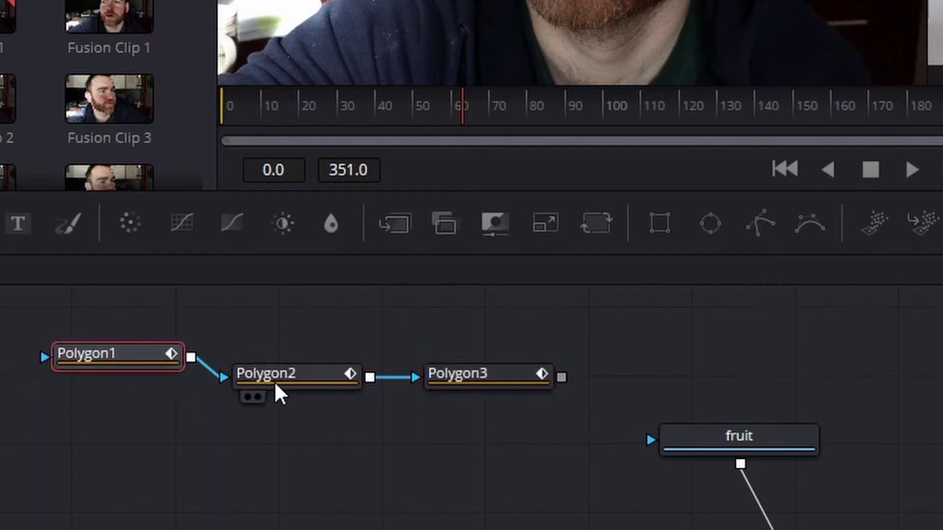
{"action": "left_click_drag", "start_coordinate": [275, 383], "coordinate": [89, 424]}
{"action": "left_click_drag", "start_coordinate": [440, 393], "coordinate": [76, 497]}
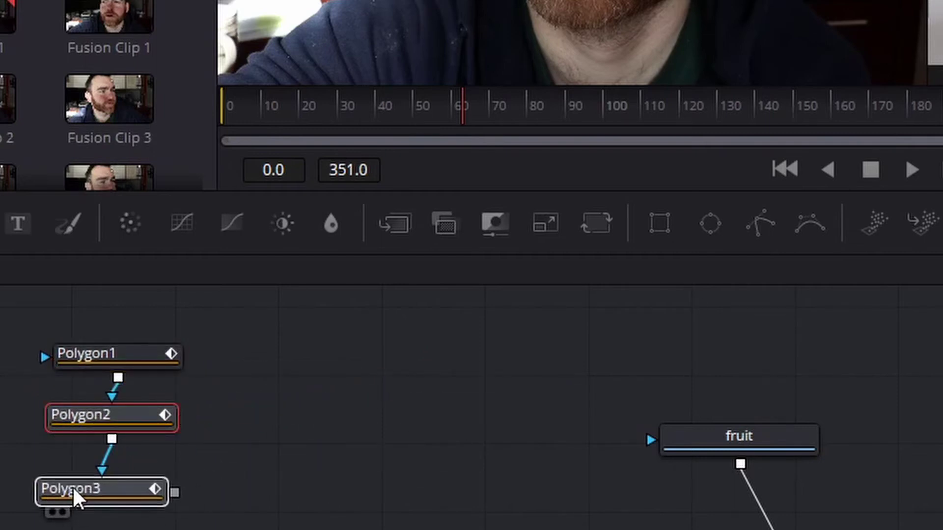
{"action": "left_click", "coordinate": [339, 417]}
Draw a closed mask shape on Polygon1 around the left-hand eye in the footage, just outside the eyelids.
{"action": "left_click", "coordinate": [133, 353]}
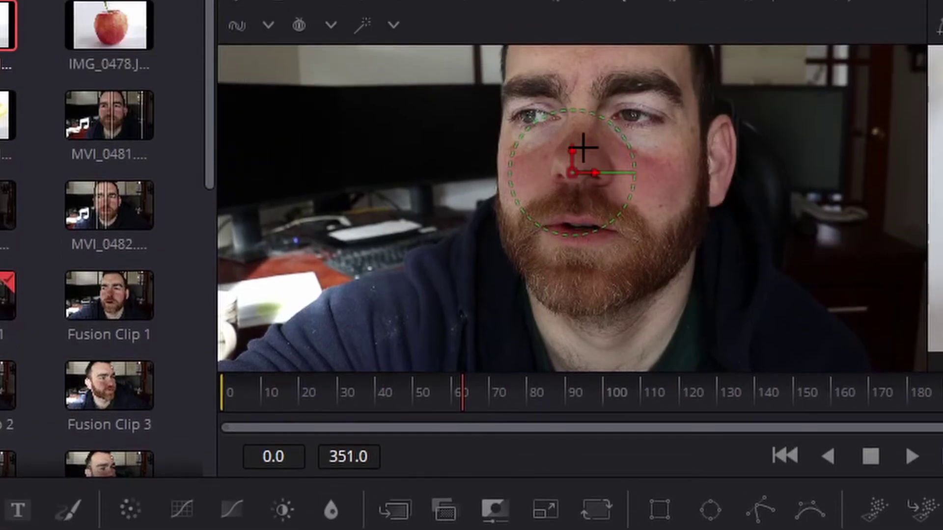
{"action": "scroll", "coordinate": [584, 148], "scroll_direction": "up", "scroll_amount": 4}
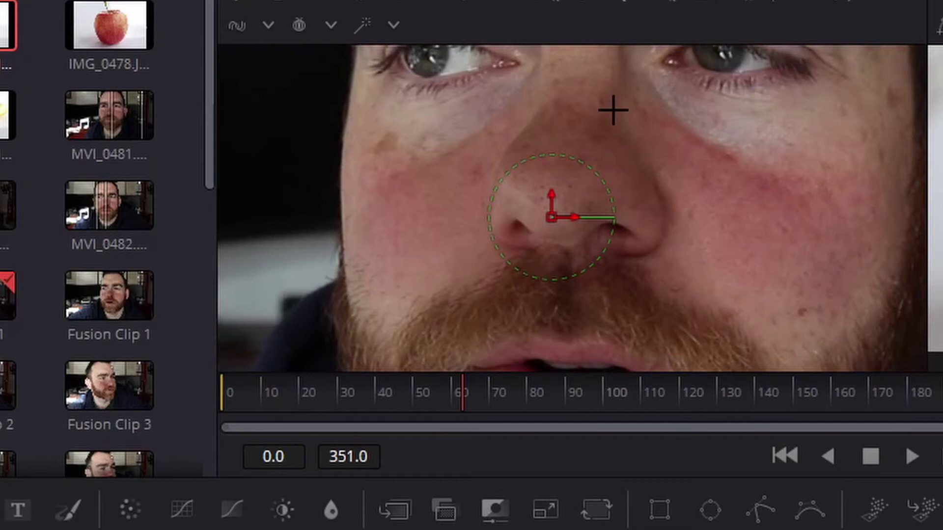
{"action": "left_click_drag", "start_coordinate": [613, 110], "coordinate": [685, 255]}
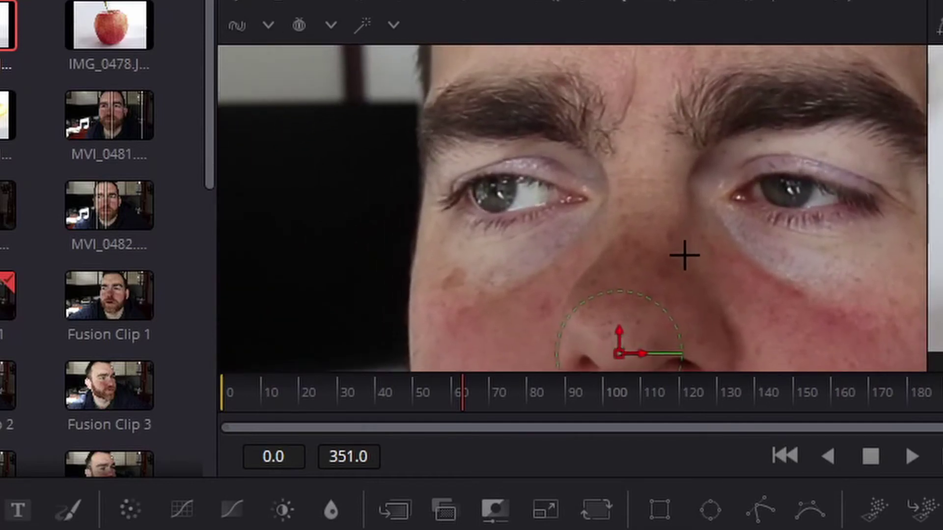
{"action": "left_click", "coordinate": [586, 190]}
{"action": "left_click", "coordinate": [556, 163]}
{"action": "left_click", "coordinate": [500, 158]}
{"action": "left_click", "coordinate": [464, 168]}
{"action": "left_click", "coordinate": [444, 184]}
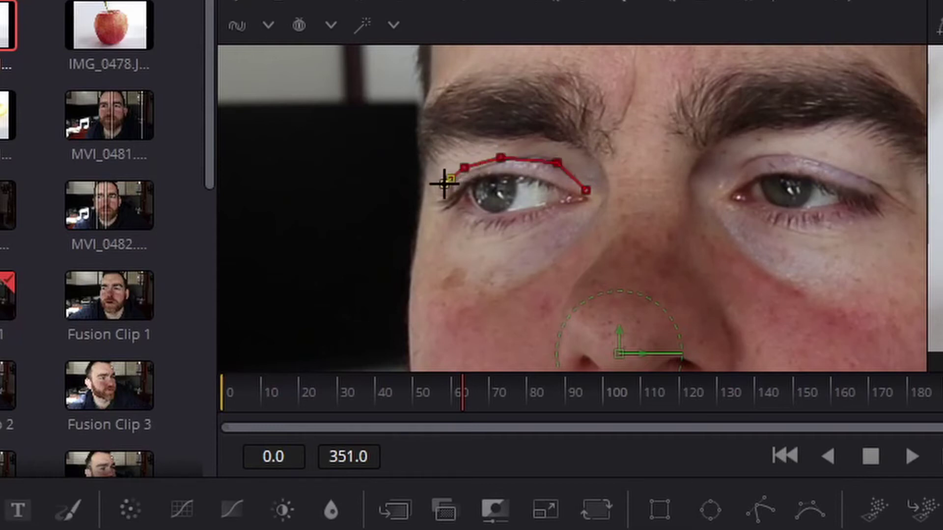
{"action": "left_click", "coordinate": [459, 229]}
{"action": "left_click", "coordinate": [497, 235]}
{"action": "left_click", "coordinate": [536, 227]}
{"action": "left_click", "coordinate": [566, 218]}
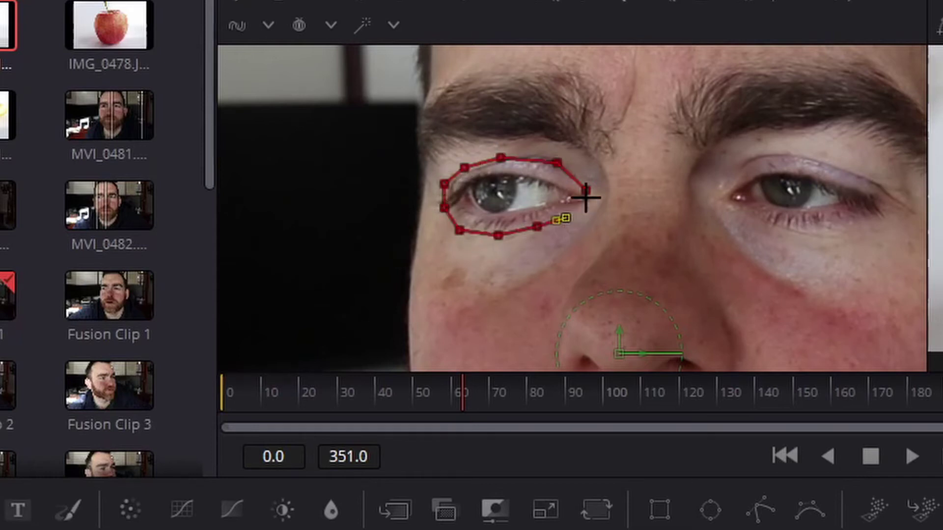
{"action": "left_click", "coordinate": [586, 190]}
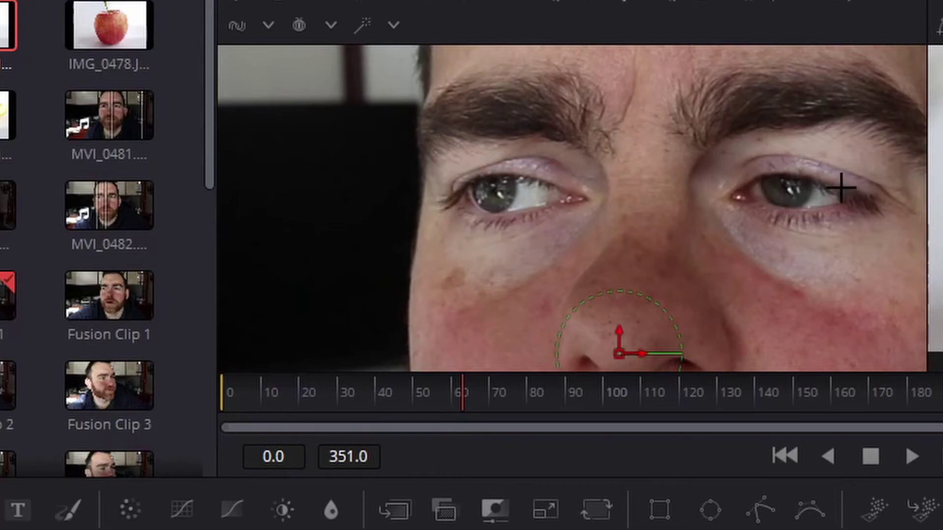
Draw a closed mask shape on Polygon2 around the right-hand eye in the footage, just outside the eyelids.
{"action": "left_click", "coordinate": [866, 177]}
{"action": "left_click", "coordinate": [814, 163]}
{"action": "left_click", "coordinate": [774, 161]}
{"action": "left_click", "coordinate": [735, 173]}
{"action": "left_click", "coordinate": [727, 198]}
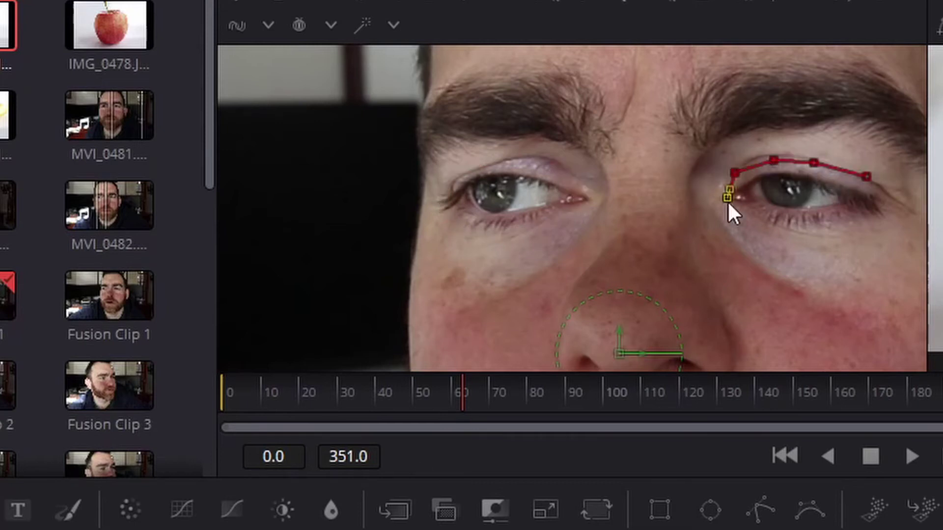
{"action": "left_click", "coordinate": [740, 215]}
{"action": "left_click", "coordinate": [776, 226]}
{"action": "left_click", "coordinate": [812, 226]}
{"action": "left_click", "coordinate": [866, 213]}
{"action": "left_click", "coordinate": [881, 201]}
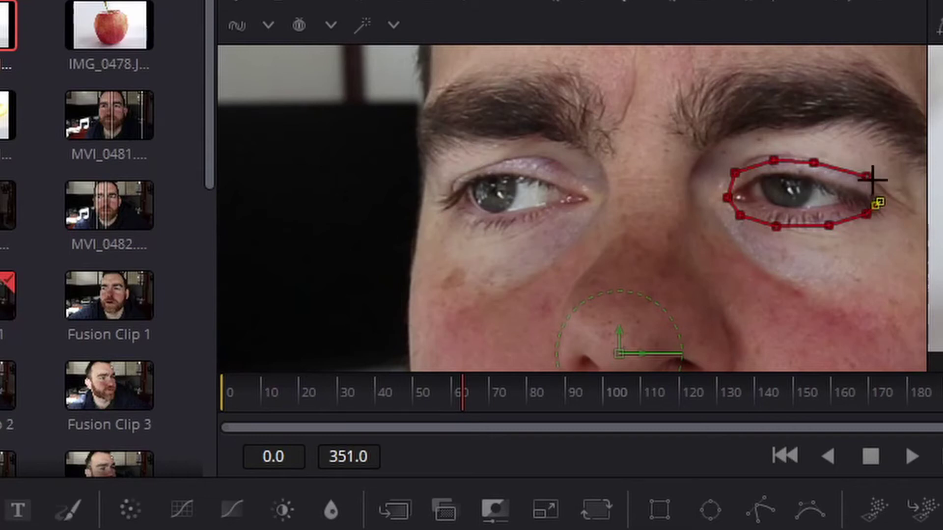
{"action": "left_click", "coordinate": [866, 176]}
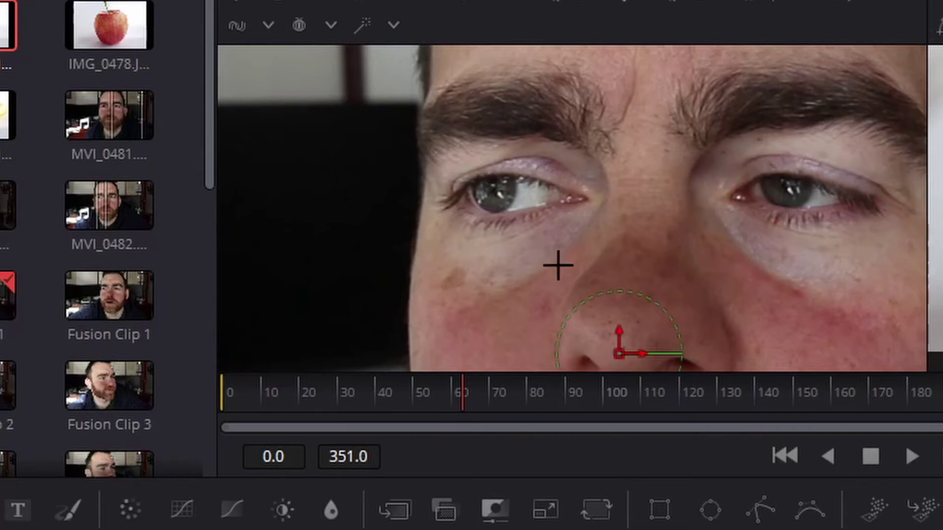
Draw a closed mask shape on Polygon3 around the lips in the footage.
{"action": "scroll", "coordinate": [558, 264], "scroll_direction": "down", "scroll_amount": 5}
{"action": "left_click", "coordinate": [544, 204]}
{"action": "left_click", "coordinate": [562, 187]}
{"action": "left_click", "coordinate": [607, 184]}
{"action": "left_click", "coordinate": [648, 181]}
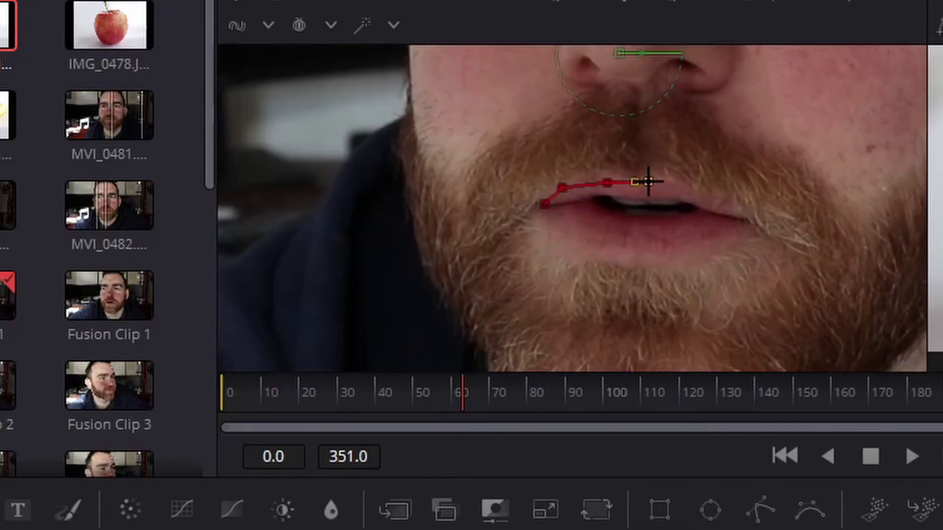
{"action": "left_click", "coordinate": [678, 182]}
{"action": "left_click", "coordinate": [702, 188]}
{"action": "left_click", "coordinate": [716, 206]}
{"action": "left_click", "coordinate": [723, 214]}
{"action": "left_click", "coordinate": [718, 235]}
{"action": "left_click", "coordinate": [679, 248]}
{"action": "left_click", "coordinate": [619, 254]}
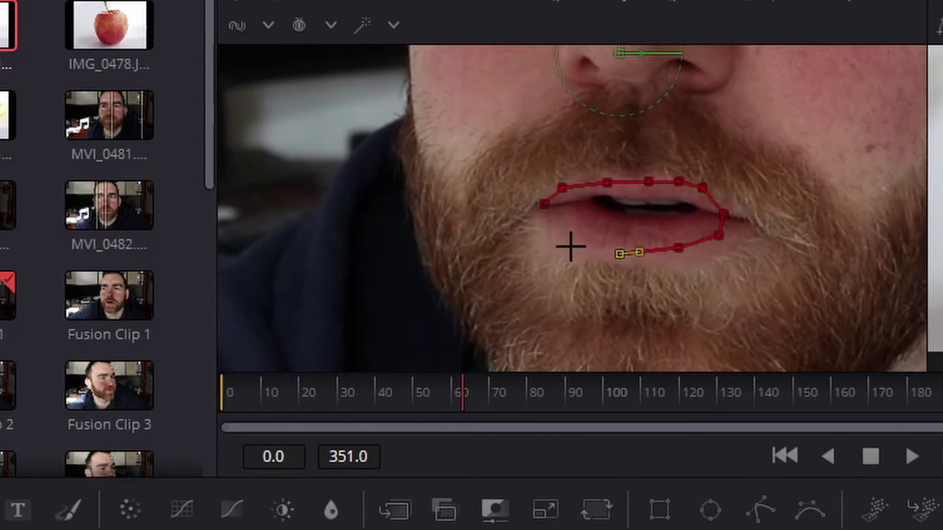
{"action": "left_click", "coordinate": [569, 244]}
{"action": "left_click", "coordinate": [556, 224]}
Connect the output of Polygon3 to the me node as its effect mask and select the me node.
{"action": "scroll", "coordinate": [674, 229], "scroll_direction": "up", "scroll_amount": 3}
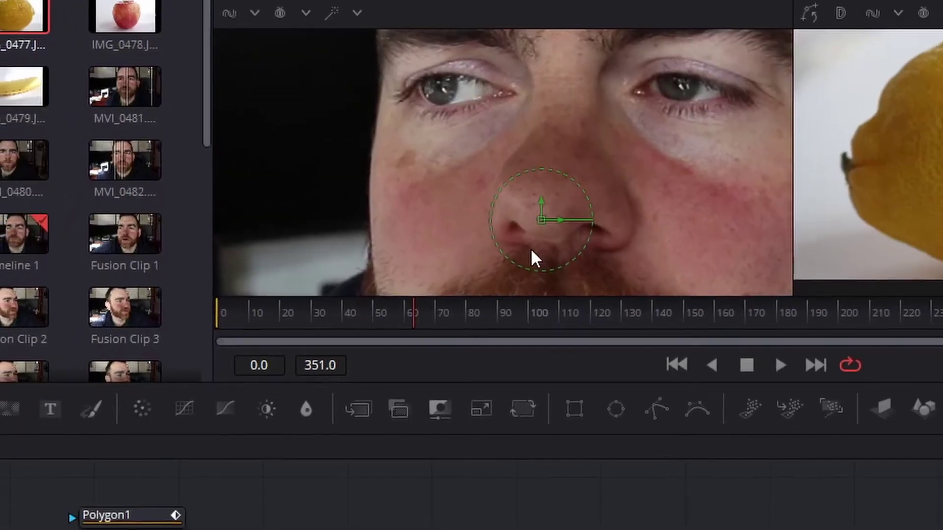
{"action": "scroll", "coordinate": [607, 320], "scroll_direction": "down", "scroll_amount": 2}
{"action": "left_click_drag", "start_coordinate": [502, 152], "coordinate": [472, 129]}
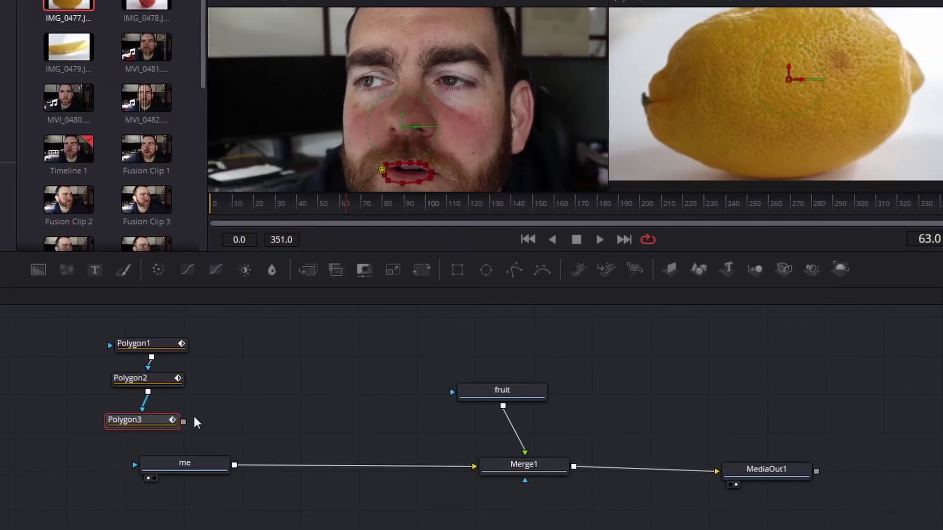
{"action": "left_click_drag", "start_coordinate": [183, 422], "coordinate": [201, 464]}
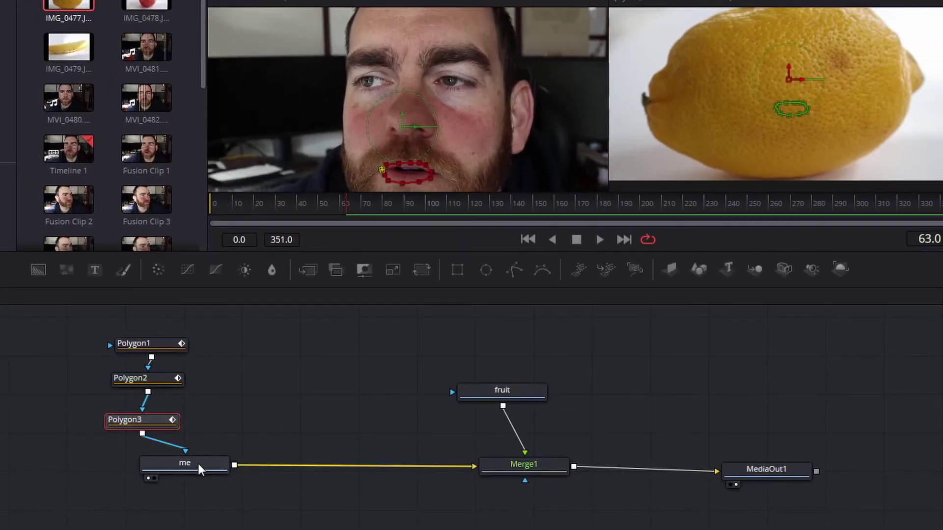
{"action": "left_click", "coordinate": [198, 464]}
{"action": "left_click_drag", "start_coordinate": [458, 140], "coordinate": [453, 120]}
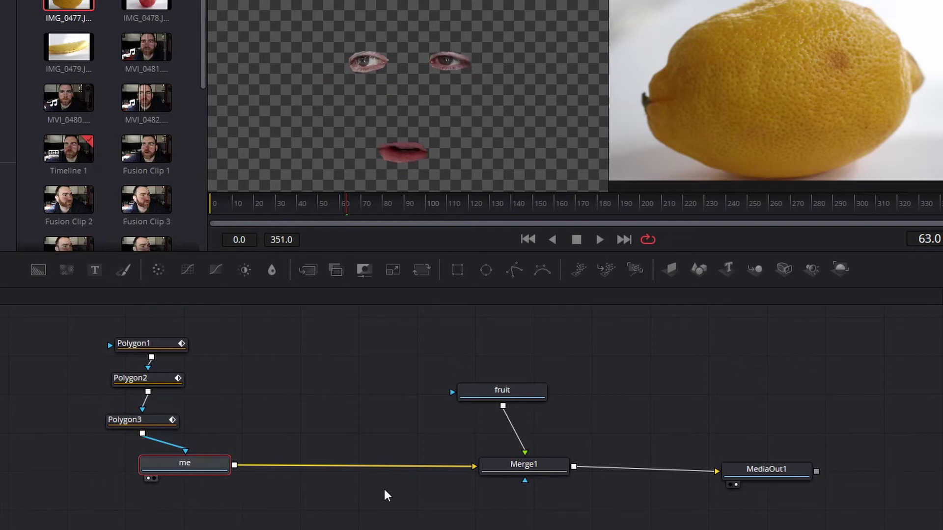
Move MediaOut1 closer to Merge1 and swap the Merge1 inputs so the masked face lies over the fruit.
{"action": "left_click", "coordinate": [521, 470]}
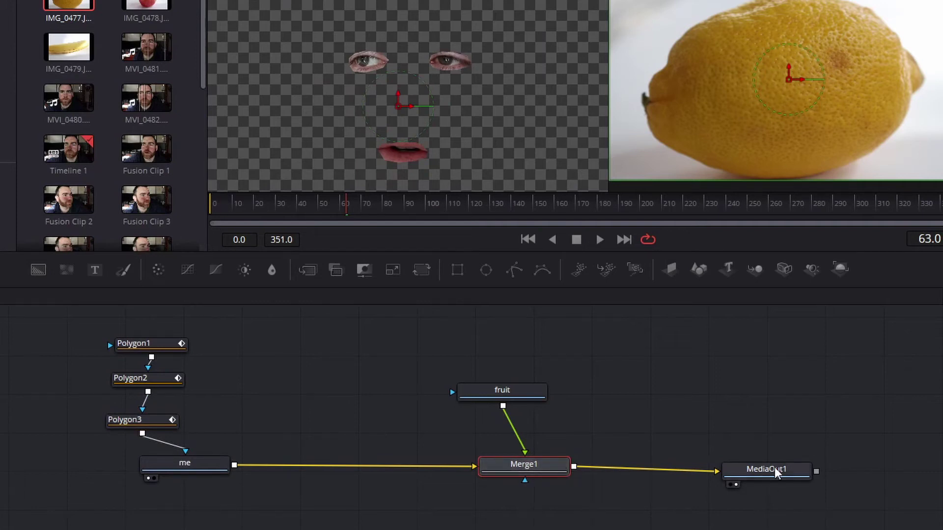
{"action": "left_click_drag", "start_coordinate": [774, 467], "coordinate": [743, 467]}
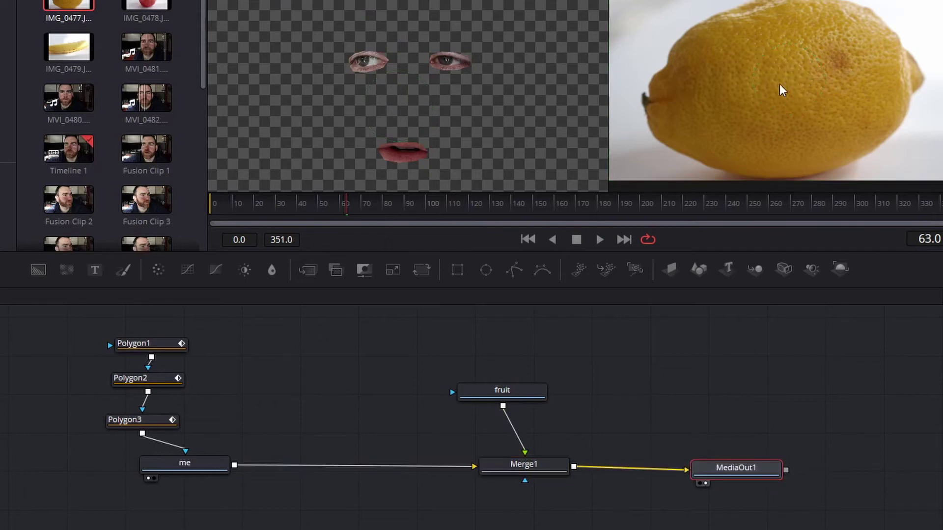
{"action": "left_click", "coordinate": [535, 464]}
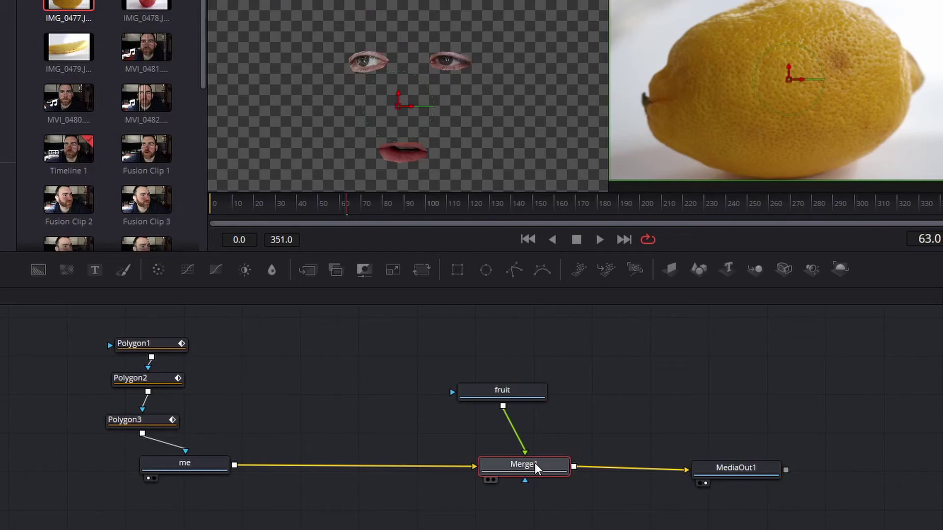
{"action": "right_click", "coordinate": [535, 464]}
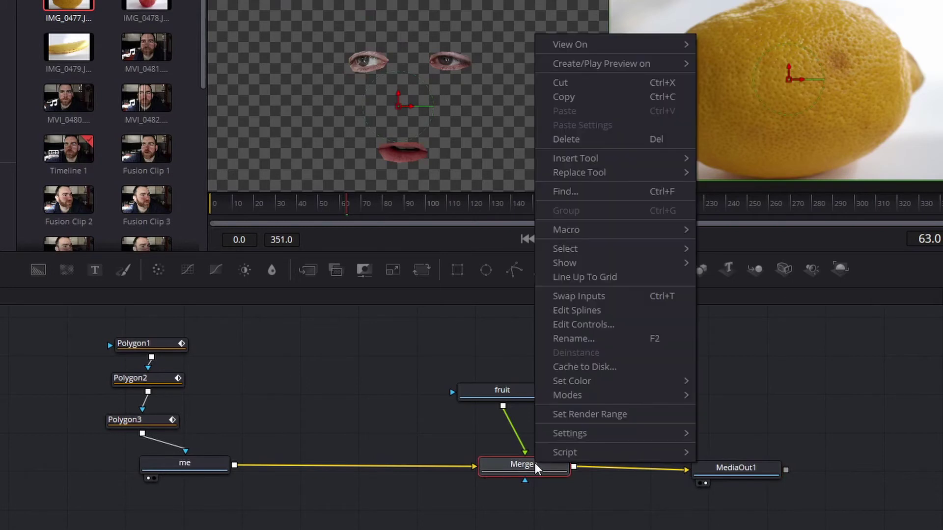
{"action": "left_click", "coordinate": [624, 298]}
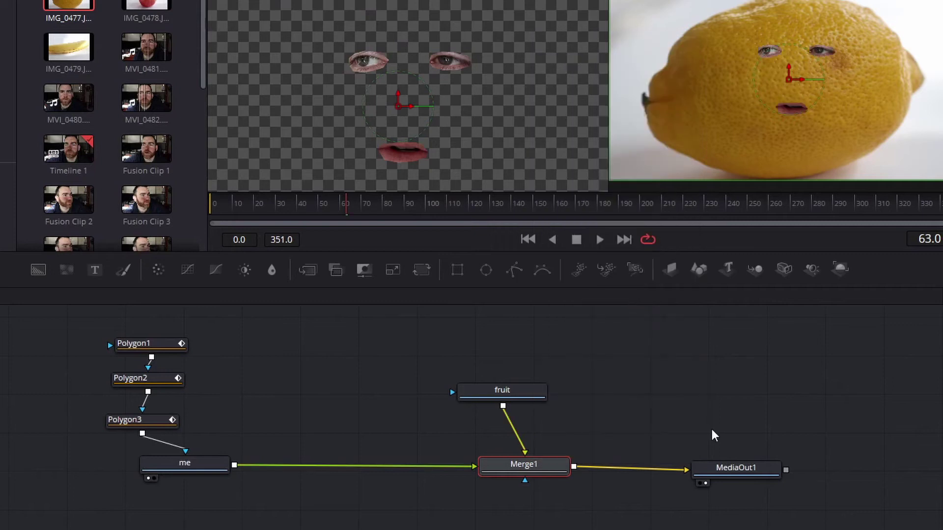
{"action": "left_click", "coordinate": [705, 412]}
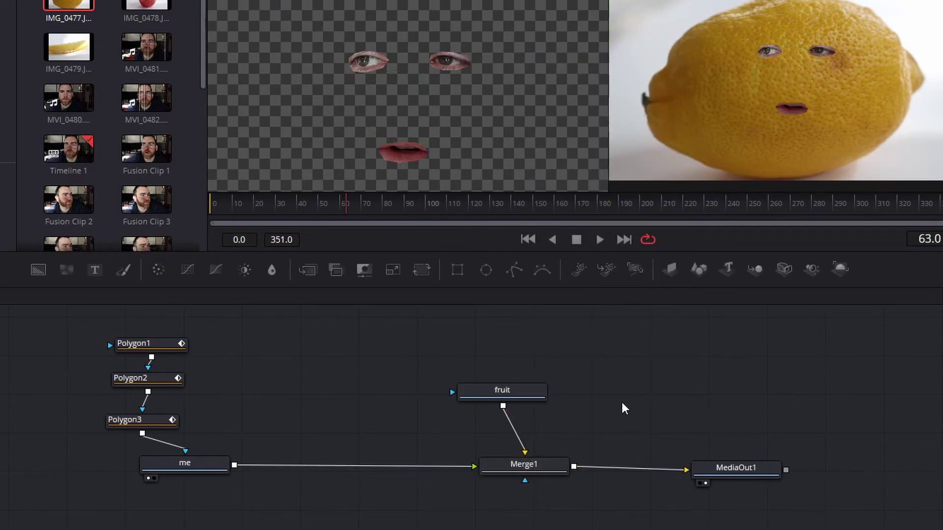
Move the me node away from Merge1 and insert a Color Corrector node directly after it.
{"action": "left_click_drag", "start_coordinate": [183, 464], "coordinate": [155, 480]}
{"action": "key", "text": "shift+space"}
{"action": "type", "text": "Transform"}
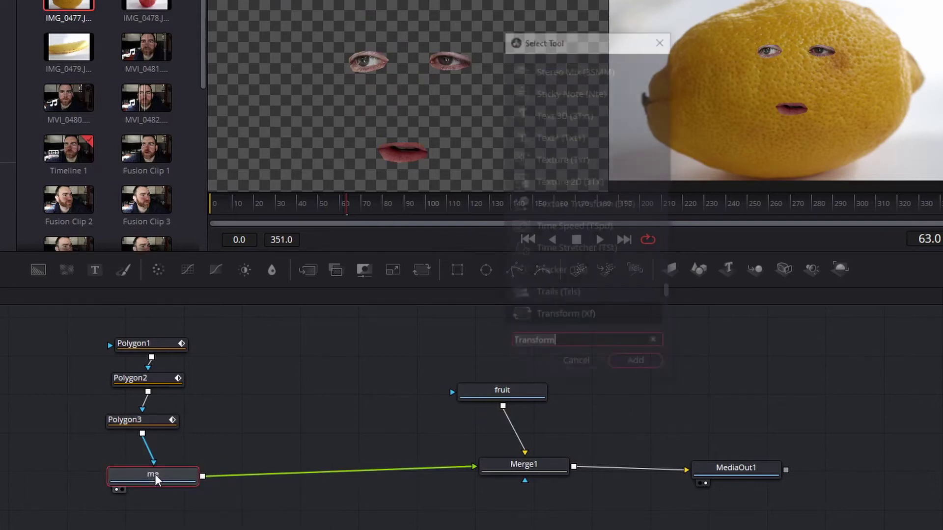
{"action": "key", "text": "BackSpace"}
{"action": "key", "text": "BackSpace"}
{"action": "key", "text": "BackSpace"}
{"action": "key", "text": "BackSpace"}
{"action": "key", "text": "BackSpace"}
{"action": "key", "text": "BackSpace"}
{"action": "key", "text": "BackSpace"}
{"action": "key", "text": "BackSpace"}
{"action": "key", "text": "BackSpace"}
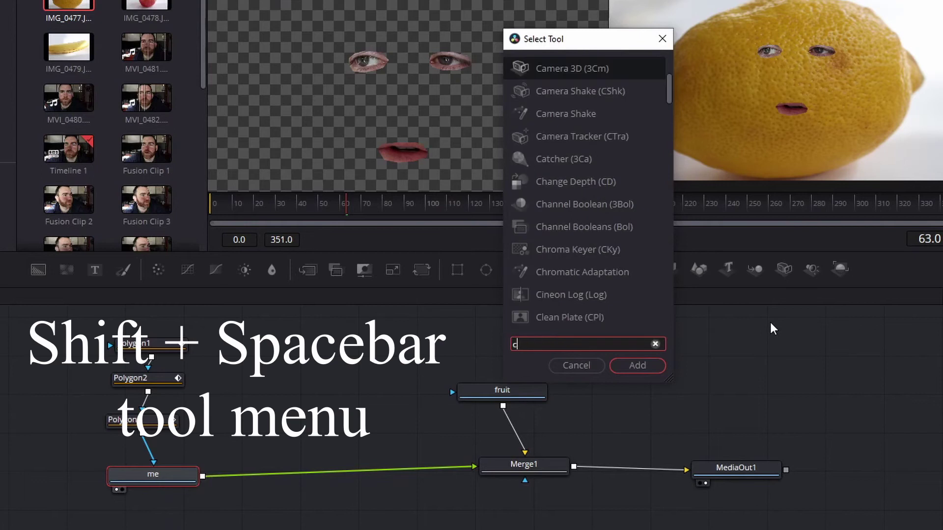
{"action": "type", "text": "colo"}
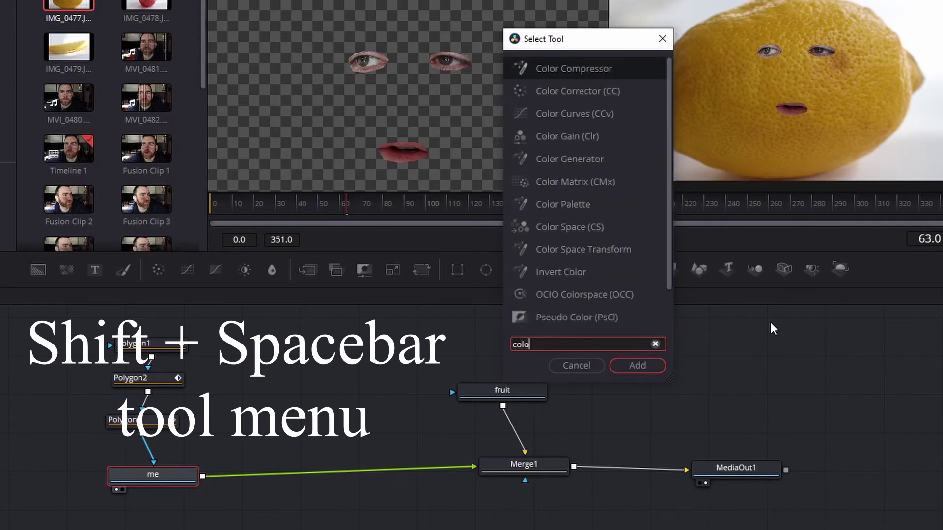
{"action": "left_click", "coordinate": [593, 92]}
{"action": "left_click", "coordinate": [637, 365]}
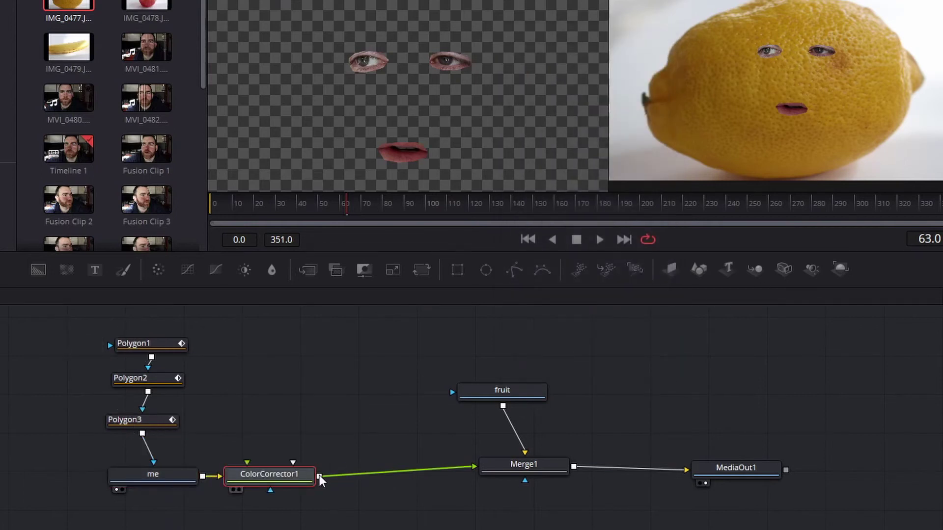
Insert a Transform node after ColorCorrector1 and shift Merge1 to make room for it.
{"action": "key", "text": "shift+space"}
{"action": "type", "text": "trans"}
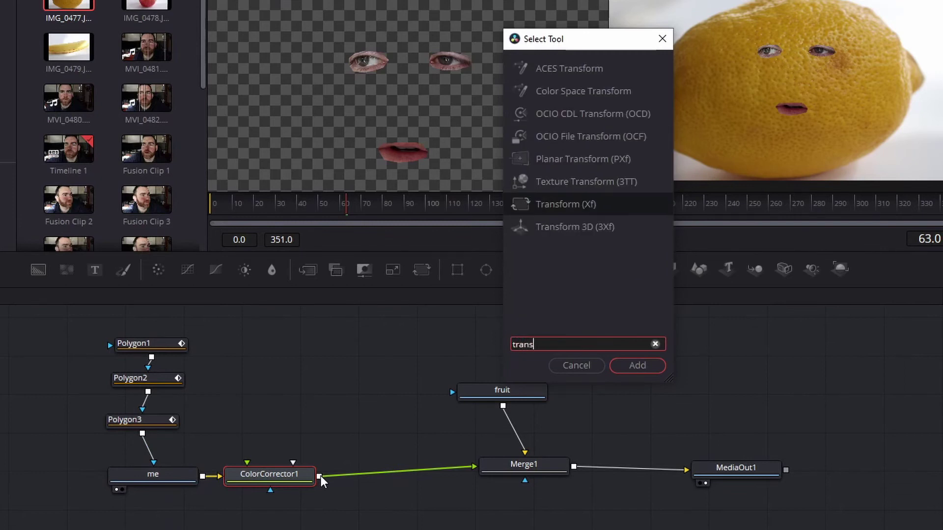
{"action": "left_click", "coordinate": [641, 370]}
{"action": "left_click_drag", "start_coordinate": [569, 378], "coordinate": [523, 462]}
{"action": "left_click_drag", "start_coordinate": [525, 467], "coordinate": [569, 477]}
Scale Transform1 to a size of 1.38 and move its center to about X 0.472, Y 0.437 on the lemon.
{"action": "left_click", "coordinate": [404, 474]}
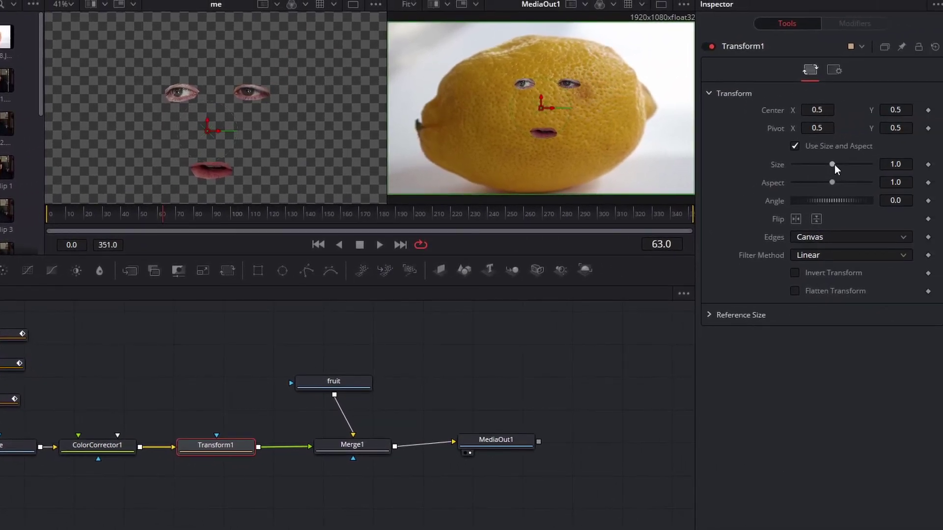
{"action": "left_click_drag", "start_coordinate": [906, 159], "coordinate": [908, 161]}
{"action": "left_click_drag", "start_coordinate": [541, 107], "coordinate": [533, 119]}
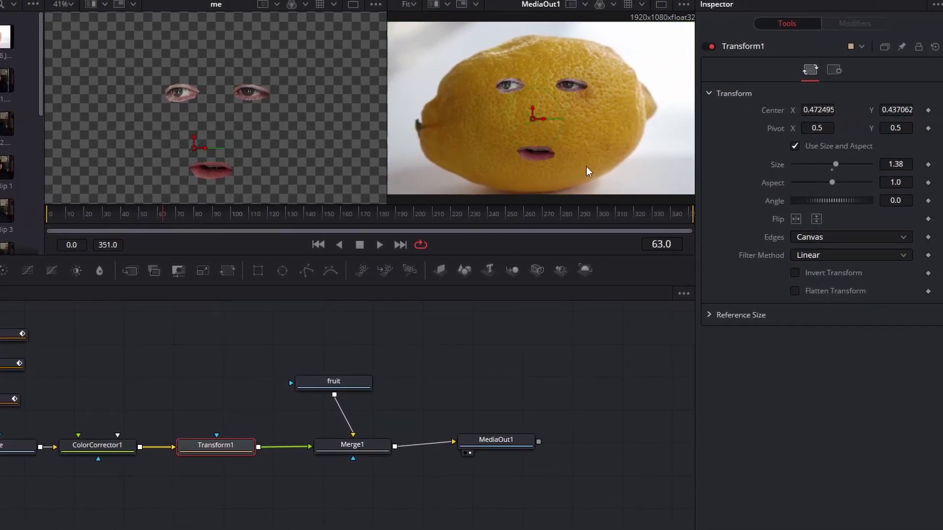
Tint the facial features yellow with the ColorCorrector1 master color wheel to match the lemon.
{"action": "left_click", "coordinate": [99, 450]}
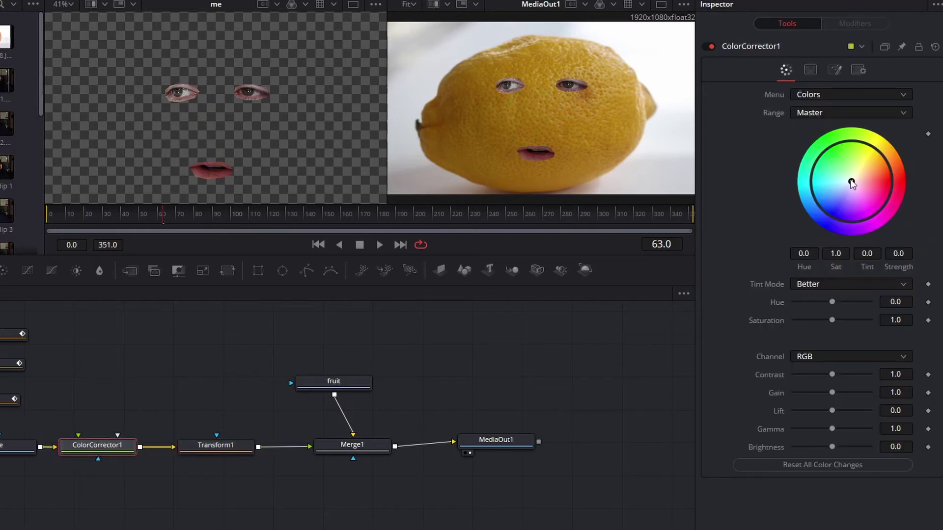
{"action": "left_click_drag", "start_coordinate": [851, 182], "coordinate": [871, 158]}
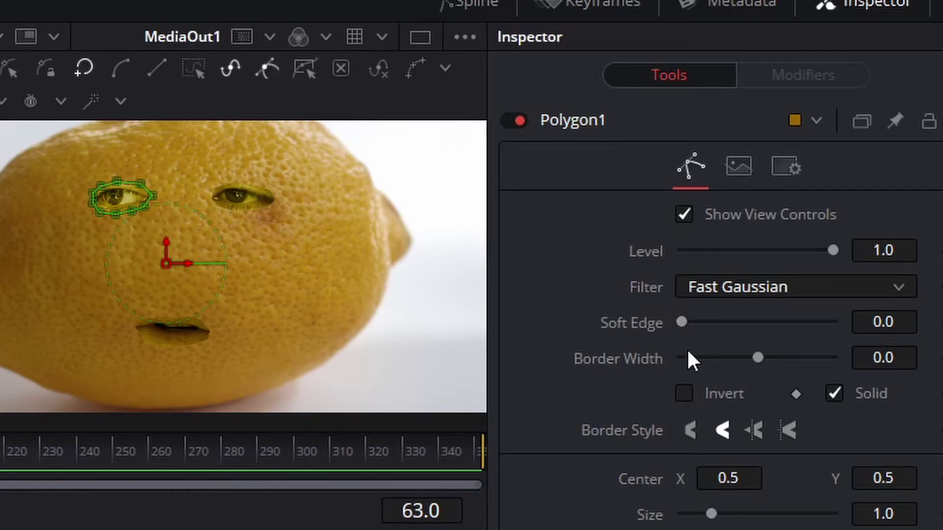
Soften the Polygon1 mask with a Soft Edge of about 0.0362 and adjust its Border Width.
{"action": "left_click_drag", "start_coordinate": [683, 319], "coordinate": [711, 329]}
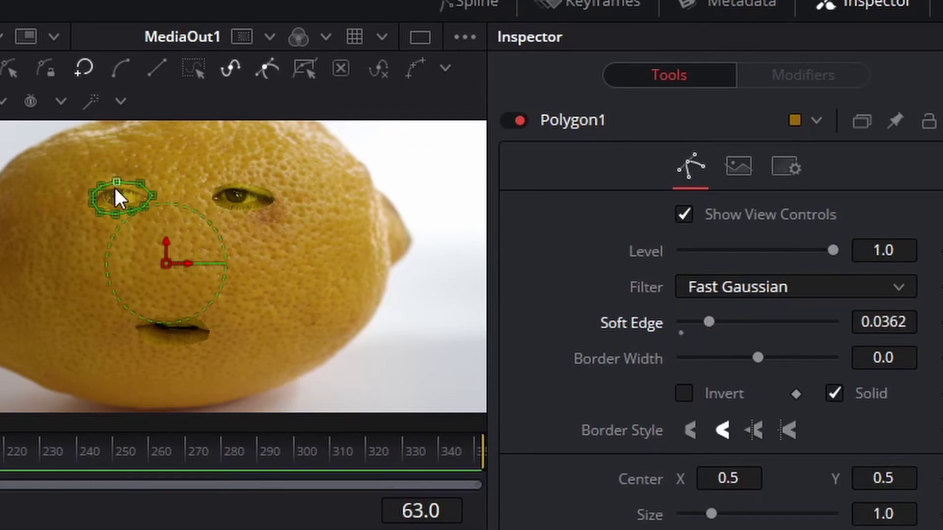
{"action": "mouse_move", "coordinate": [755, 353]}
{"action": "left_mouse_down"}
{"action": "mouse_move", "coordinate": [732, 354]}
{"action": "mouse_move", "coordinate": [754, 356]}
{"action": "left_mouse_up"}
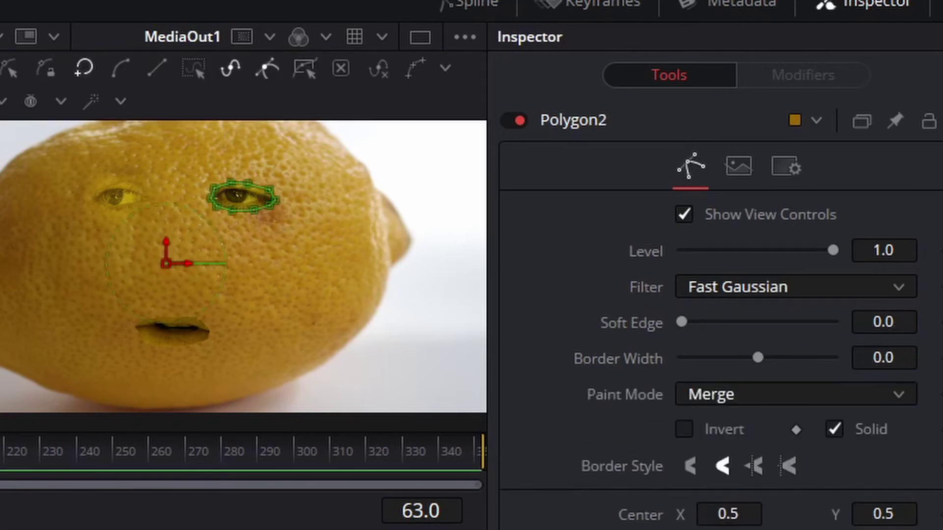
Soften the Polygon2 mask with a Soft Edge of about 0.0315 and adjust its Border Width.
{"action": "left_click_drag", "start_coordinate": [683, 321], "coordinate": [711, 323]}
{"action": "left_click_drag", "start_coordinate": [758, 358], "coordinate": [782, 359]}
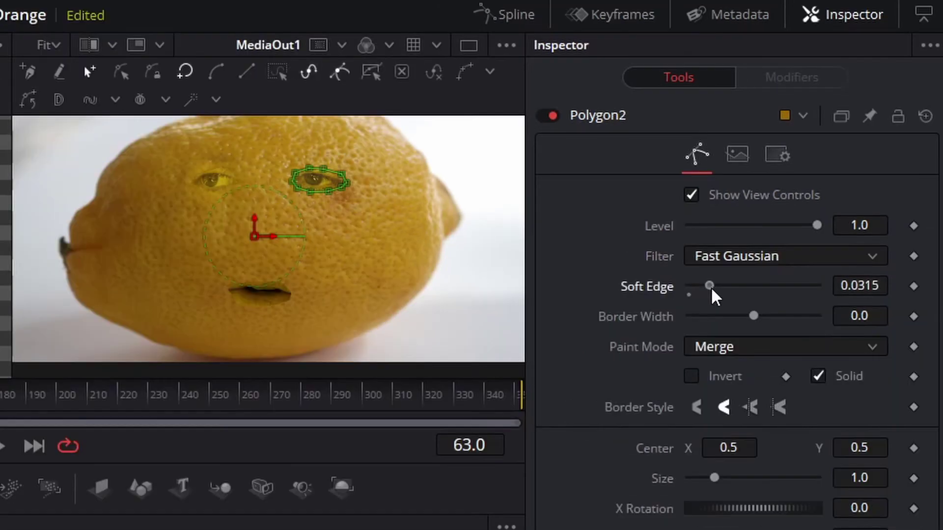
{"action": "left_click_drag", "start_coordinate": [773, 317], "coordinate": [749, 322]}
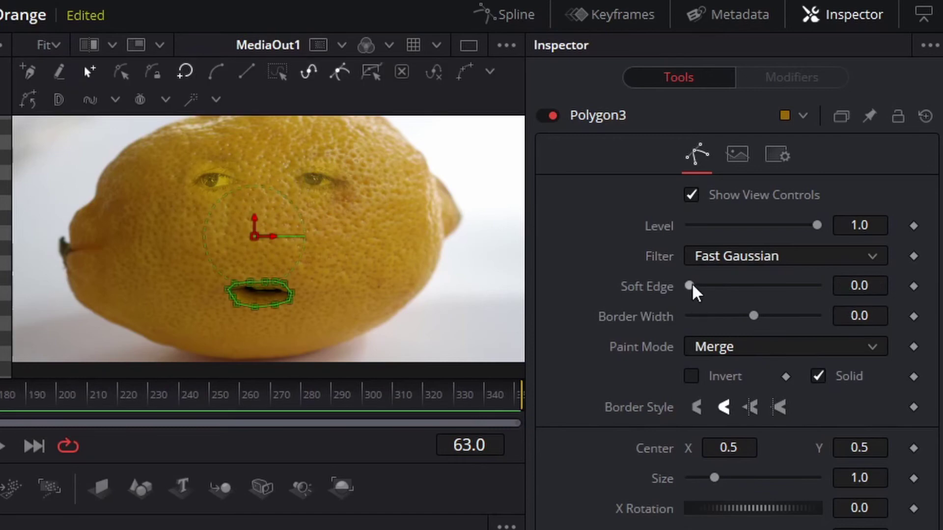
Soften the Polygon3 mouth mask with a Soft Edge of about 0.0268 and a Border Width of 0.01.
{"action": "left_click_drag", "start_coordinate": [691, 282], "coordinate": [706, 285]}
{"action": "left_click_drag", "start_coordinate": [754, 317], "coordinate": [758, 317]}
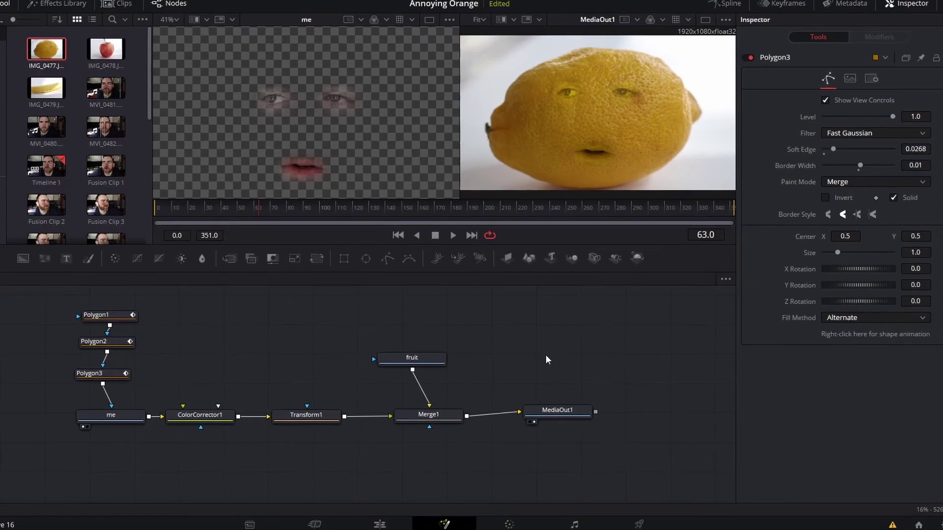
Return to the Edit page and play back the finished lemon clip from its start.
{"action": "left_click", "coordinate": [384, 526]}
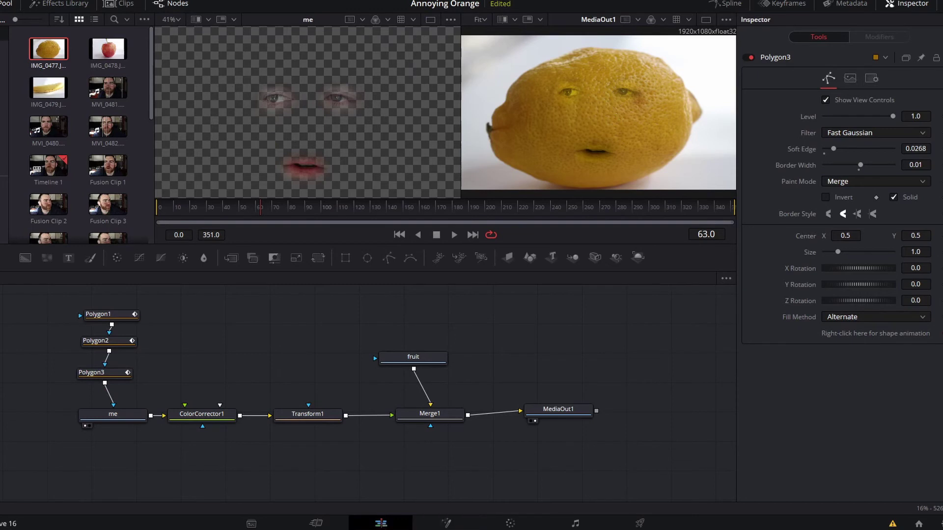
{"action": "left_click", "coordinate": [343, 285]}
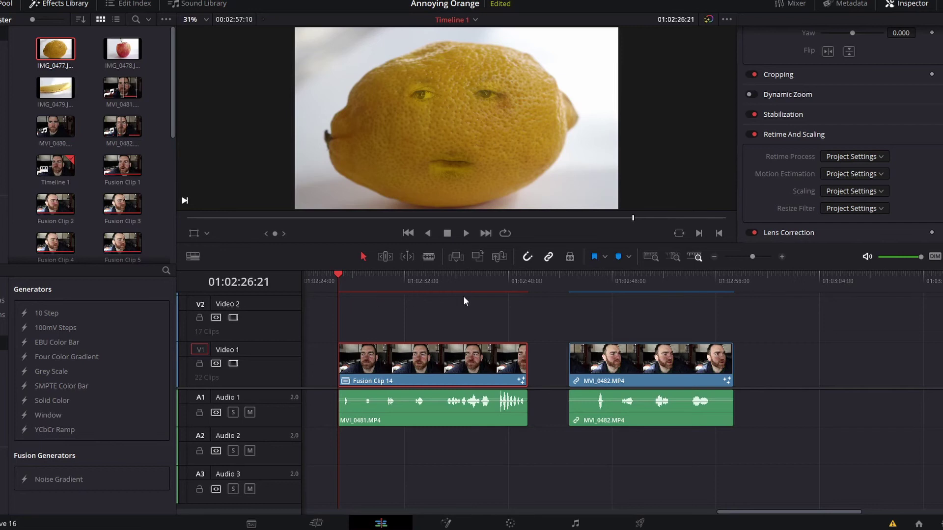
{"action": "key", "text": "space"}
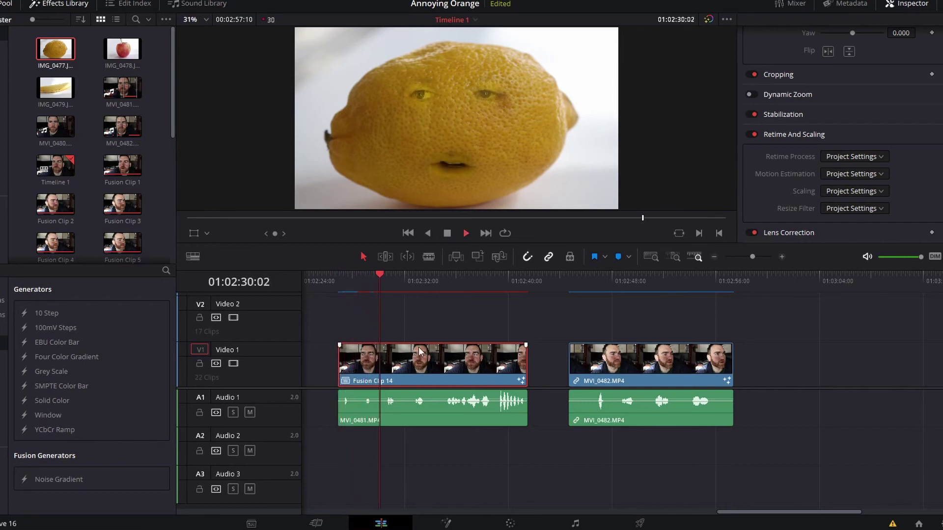
{"action": "key", "text": "space"}
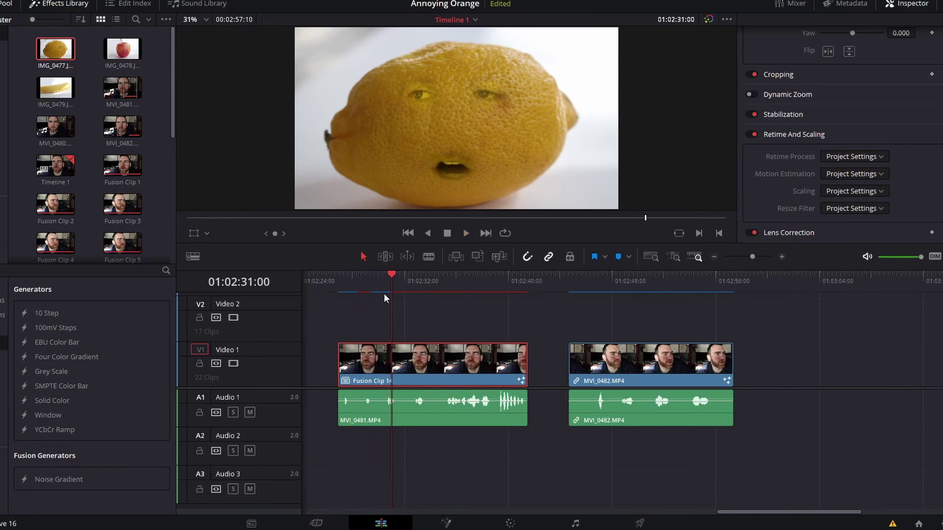
{"action": "left_click", "coordinate": [338, 280]}
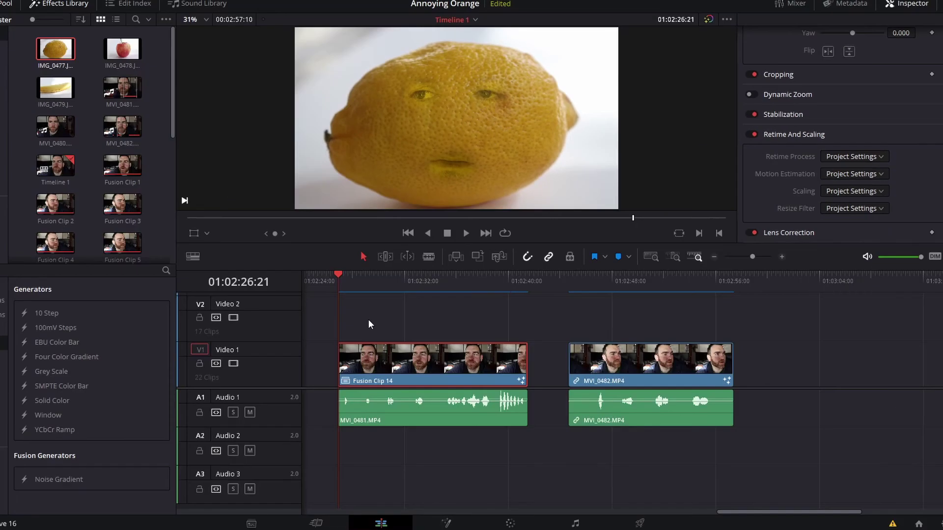
{"action": "key", "text": "space"}
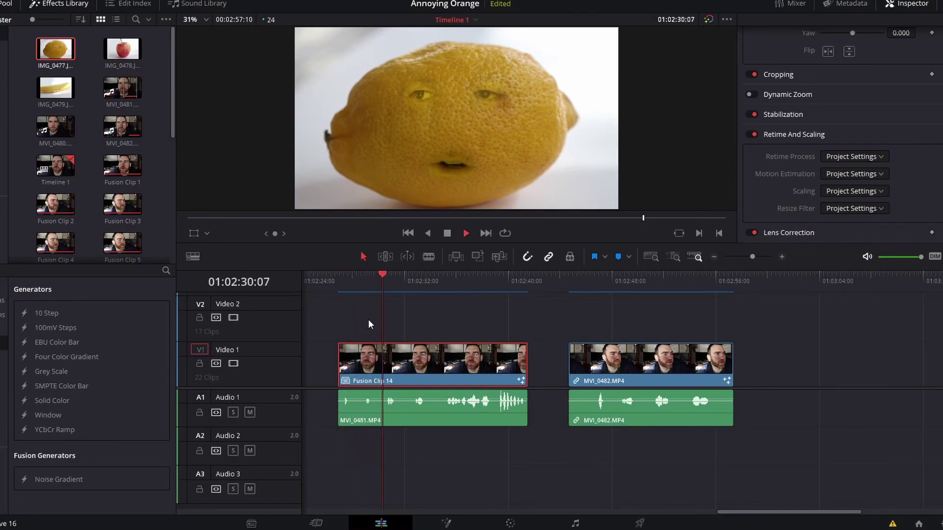
{"action": "key", "text": "space"}
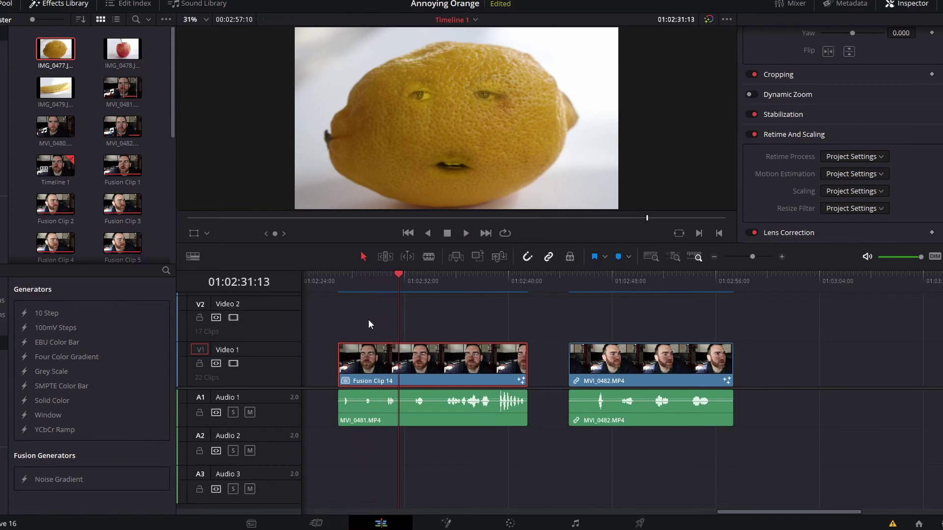
Place the apple image IMG_0478.JPG on Video 2 over the full length of MVI_0482.MP4 and set its Scaling to Stretch.
{"action": "left_click", "coordinate": [606, 281]}
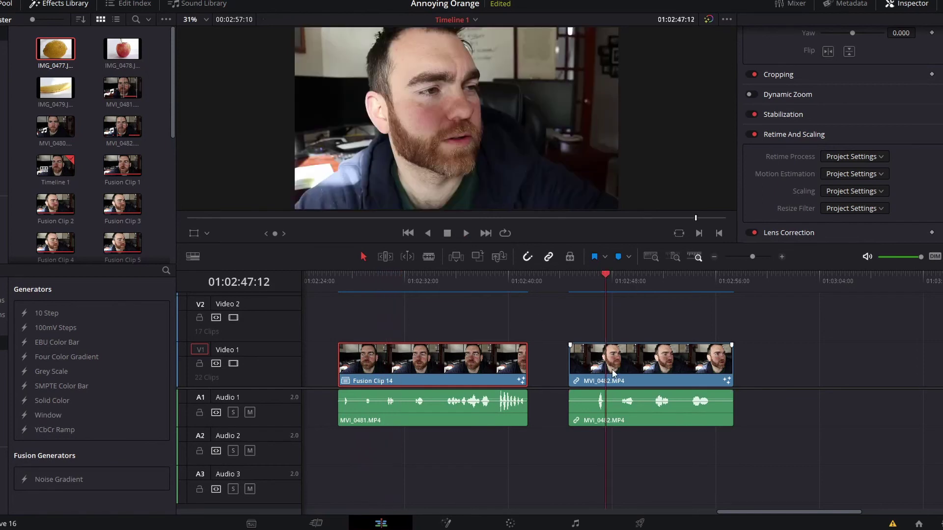
{"action": "left_click", "coordinate": [612, 373]}
{"action": "left_click_drag", "start_coordinate": [123, 49], "coordinate": [732, 317]}
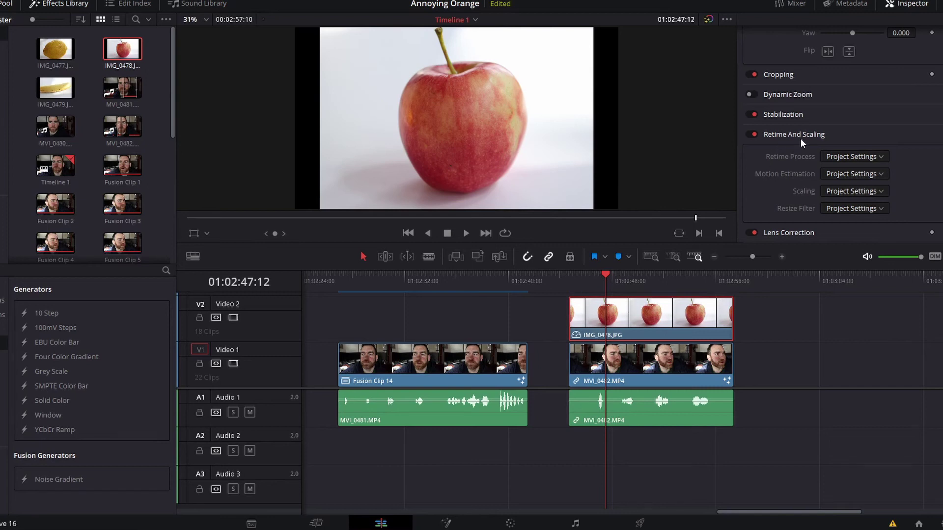
{"action": "left_click", "coordinate": [836, 190]}
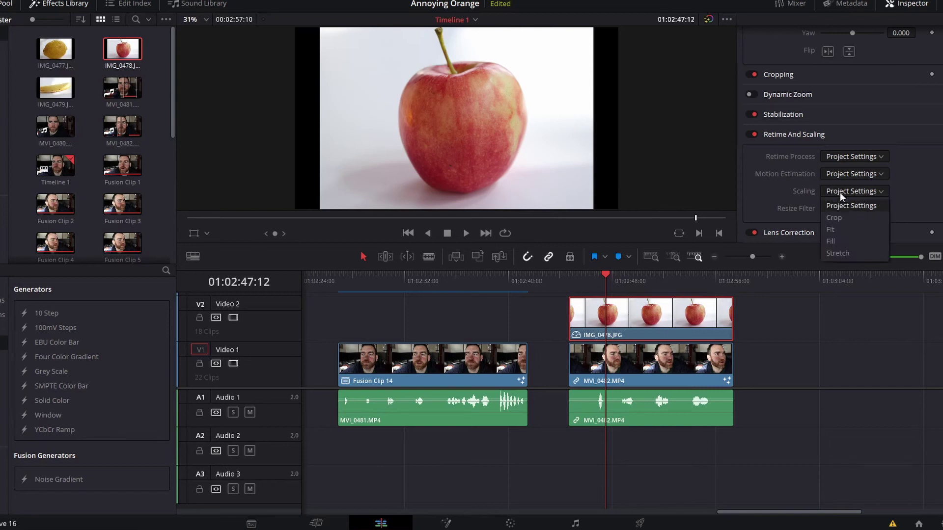
{"action": "left_click", "coordinate": [855, 254]}
{"action": "left_click", "coordinate": [817, 364]}
Combine the apple image and MVI_0482.MP4 into a new Fusion clip and open that clip on the Fusion page.
{"action": "left_click_drag", "start_coordinate": [778, 314], "coordinate": [664, 370]}
{"action": "right_click", "coordinate": [655, 319]}
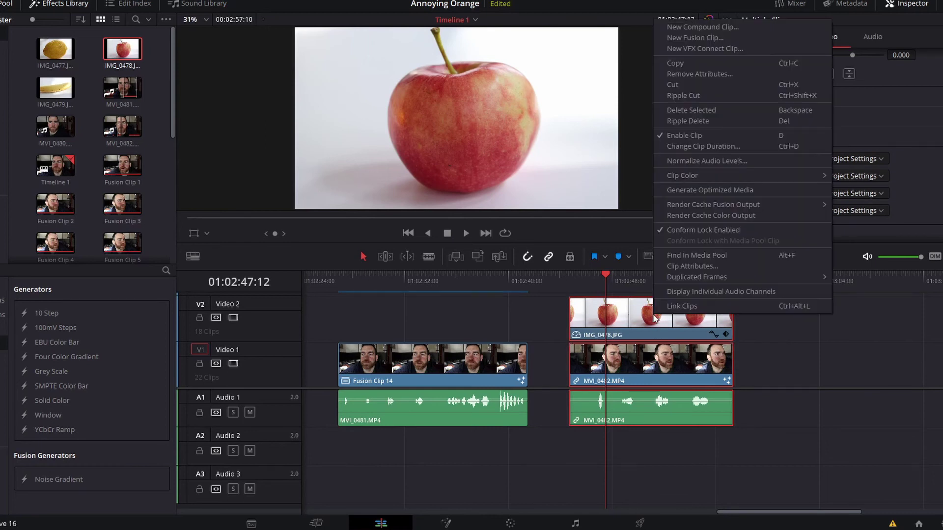
{"action": "left_click", "coordinate": [715, 38]}
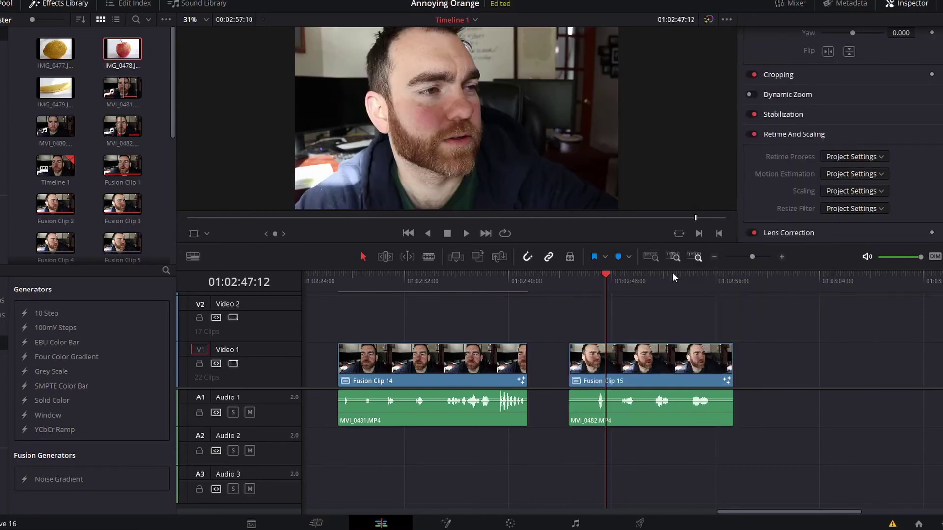
{"action": "left_click", "coordinate": [627, 359]}
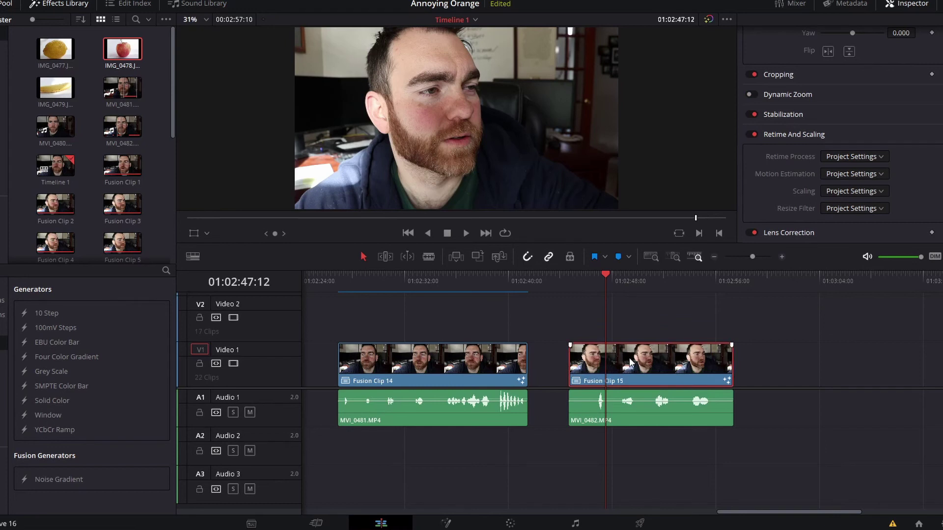
{"action": "left_click", "coordinate": [447, 523]}
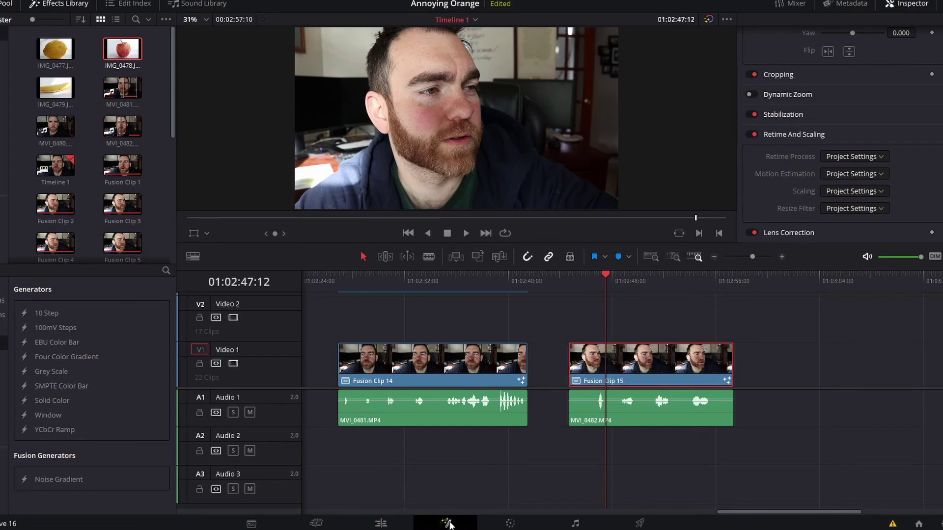
Spread out the Merge1 and MediaIn1 nodes, show MediaIn1 in the first viewer and rename it me.
{"action": "left_click_drag", "start_coordinate": [217, 404], "coordinate": [325, 450]}
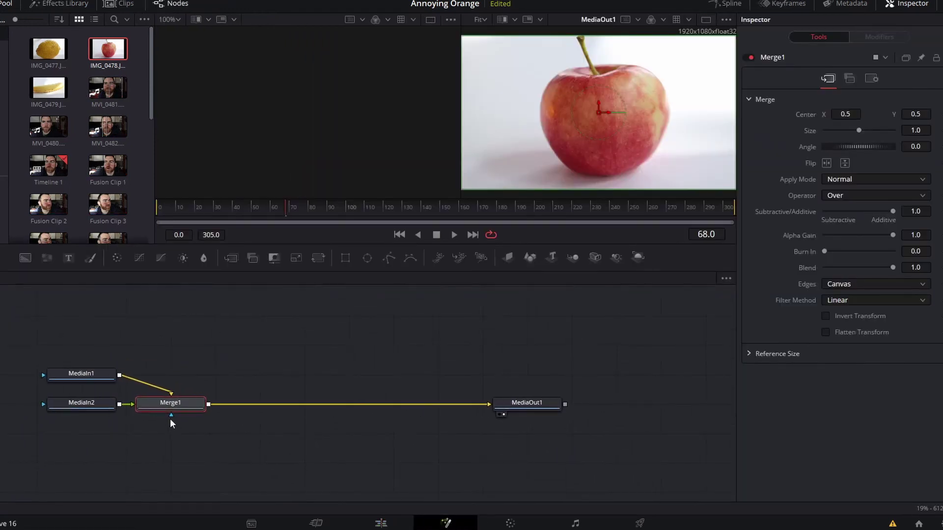
{"action": "left_click_drag", "start_coordinate": [187, 399], "coordinate": [380, 391]}
{"action": "left_click_drag", "start_coordinate": [79, 375], "coordinate": [89, 348]}
{"action": "key", "text": "1"}
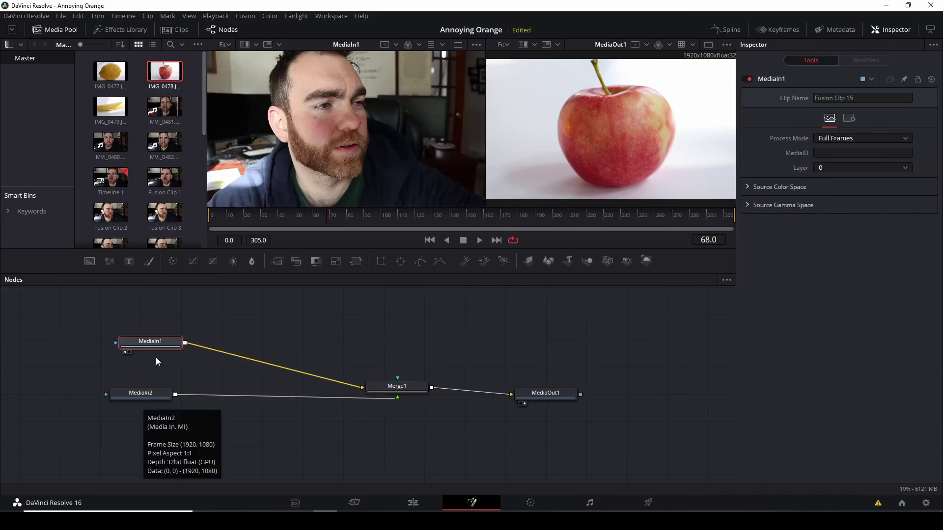
{"action": "key", "text": "F2"}
{"action": "type", "text": "me"}
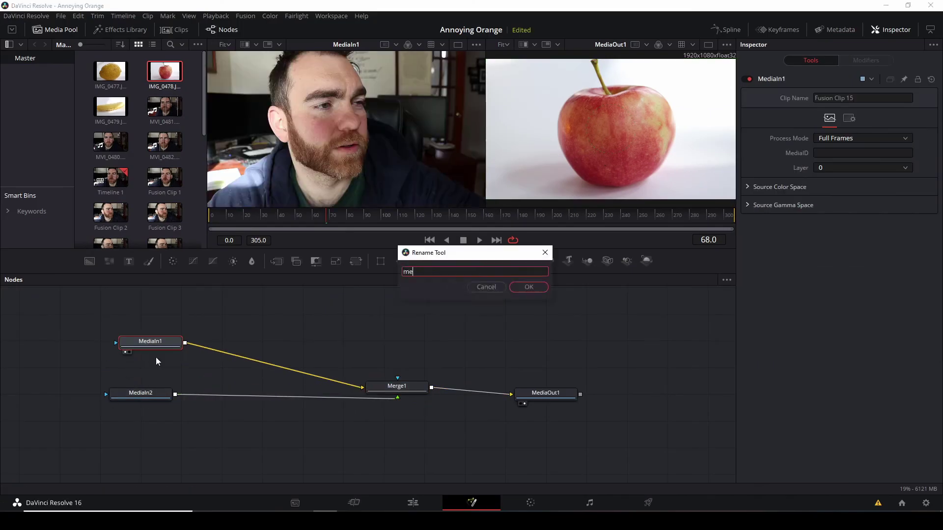
{"action": "key", "text": "Return"}
Rename MediaIn2 as fruit, place it above Merge1, and line up the me node beside Merge1 with its footage in the viewer.
{"action": "left_click", "coordinate": [144, 393]}
{"action": "key", "text": "1"}
{"action": "key", "text": "F2"}
{"action": "type", "text": "fruit"}
{"action": "key", "text": "Return"}
{"action": "left_click_drag", "start_coordinate": [143, 393], "coordinate": [404, 331]}
{"action": "left_click_drag", "start_coordinate": [170, 342], "coordinate": [190, 391]}
{"action": "key", "text": "1"}
Add three chained Polygon mask nodes and stack them above the me node.
{"action": "left_click", "coordinate": [182, 320]}
{"action": "triple_click", "coordinate": [420, 262]}
{"action": "left_click_drag", "start_coordinate": [169, 319], "coordinate": [163, 309]}
{"action": "left_click_drag", "start_coordinate": [245, 322], "coordinate": [166, 332]}
{"action": "left_click_drag", "start_coordinate": [307, 325], "coordinate": [146, 362]}
Draw the Polygon1 mask as a closed outline around the eye nearer the camera.
{"action": "left_click", "coordinate": [161, 311]}
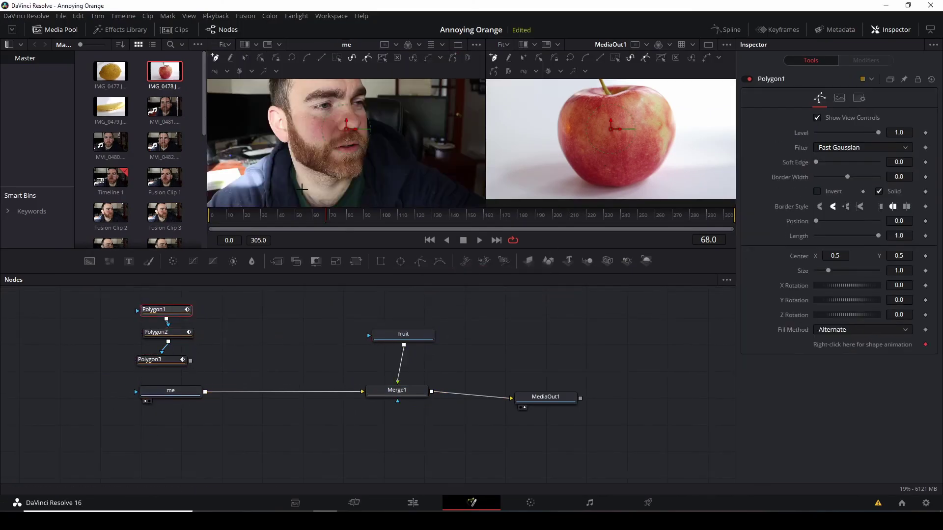
{"action": "scroll", "coordinate": [323, 102], "scroll_direction": "up", "scroll_amount": 6}
{"action": "left_click", "coordinate": [286, 104]}
{"action": "left_click", "coordinate": [314, 131]}
{"action": "left_click", "coordinate": [359, 113]}
{"action": "left_click", "coordinate": [286, 104]}
Draw the Polygon2 mask around the other eye.
{"action": "left_click", "coordinate": [161, 333]}
{"action": "left_click", "coordinate": [435, 107]}
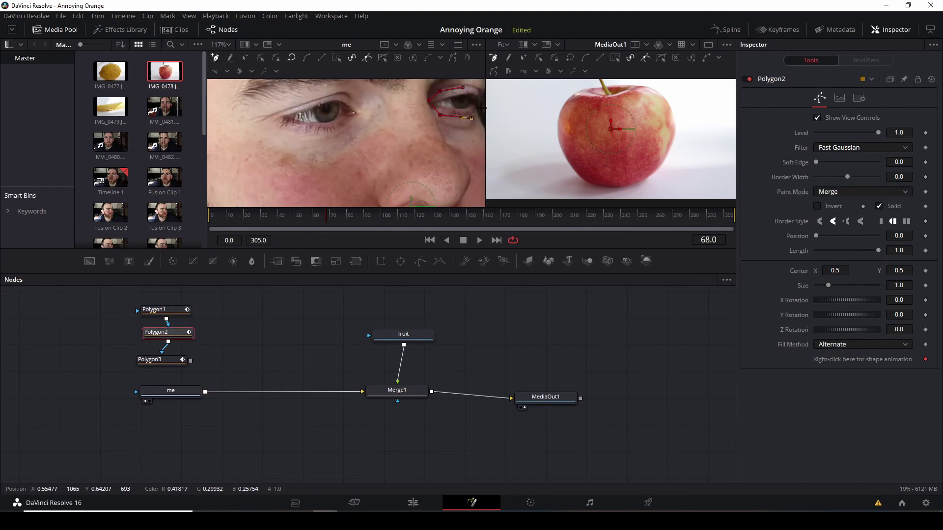
{"action": "scroll", "coordinate": [457, 115], "scroll_direction": "down", "scroll_amount": 5}
Draw the Polygon3 mask as a closed outline around the lips.
{"action": "left_click", "coordinate": [150, 360]}
{"action": "left_click", "coordinate": [364, 136]}
{"action": "left_click", "coordinate": [404, 120]}
{"action": "left_click", "coordinate": [451, 112]}
{"action": "left_click", "coordinate": [457, 140]}
{"action": "left_click", "coordinate": [385, 156]}
{"action": "left_click", "coordinate": [364, 136]}
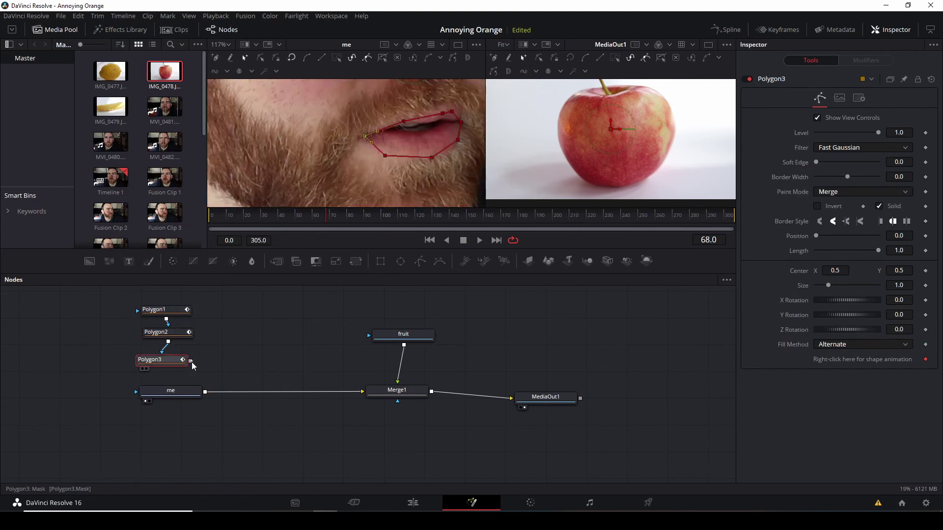
Connect Polygon3 to the me node's mask input and insert a Transform node between me and Merge1.
{"action": "left_click_drag", "start_coordinate": [191, 361], "coordinate": [171, 391]}
{"action": "left_click", "coordinate": [171, 392]}
{"action": "scroll", "coordinate": [388, 139], "scroll_direction": "down", "scroll_amount": 5}
{"action": "key", "text": "shift+space"}
{"action": "type", "text": "trans"}
{"action": "key", "text": "Return"}
{"action": "left_click_drag", "start_coordinate": [252, 392], "coordinate": [301, 391]}
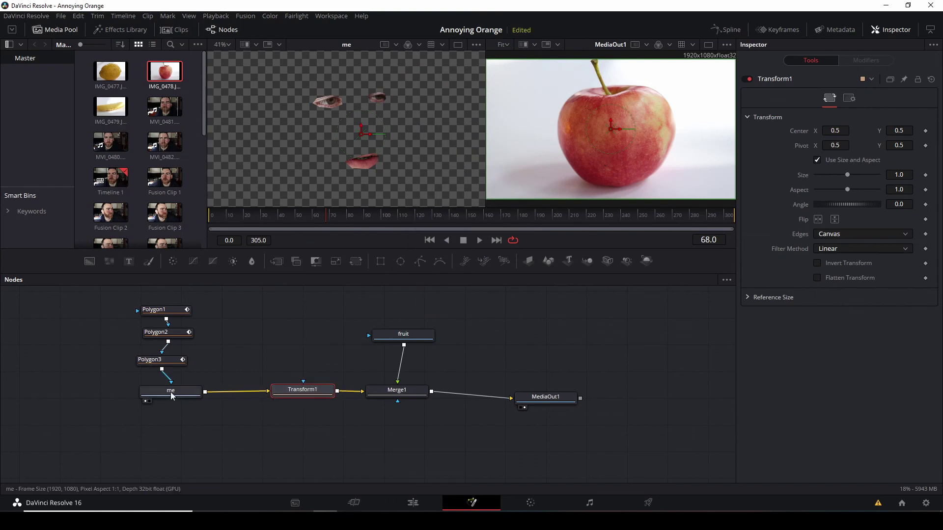
Insert a ColorCorrector after the me node and swap Merge1's inputs so the facial features sit over the apple.
{"action": "left_click", "coordinate": [172, 393]}
{"action": "left_click", "coordinate": [173, 262]}
{"action": "right_click", "coordinate": [413, 392]}
{"action": "key", "text": "Escape"}
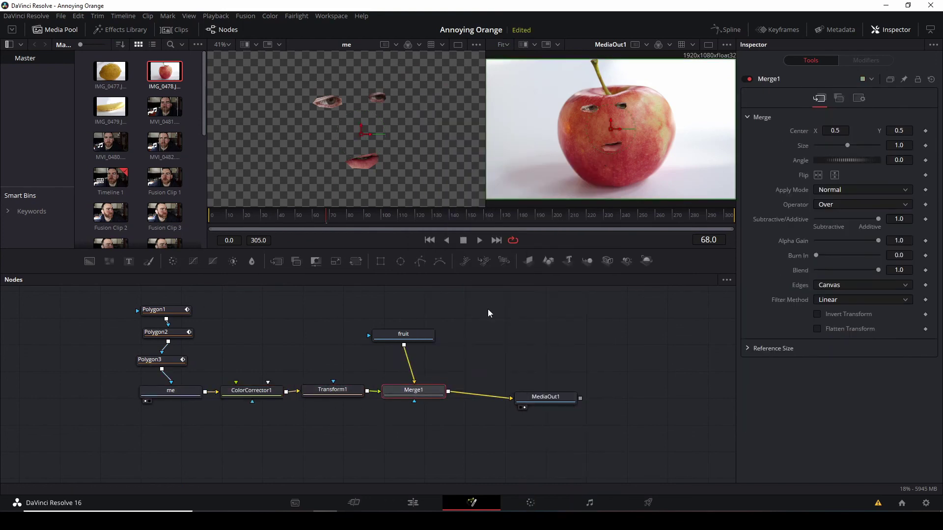
Tint the facial features red with the ColorCorrector1 color wheel to match the apple.
{"action": "left_click", "coordinate": [333, 390]}
{"action": "left_click", "coordinate": [258, 392]}
{"action": "left_click_drag", "start_coordinate": [864, 189], "coordinate": [877, 189]}
Soften all three polygon masks and adjust their borders, giving Polygon3 a Soft Edge of about 0.0205 and a Border Width of -0.016.
{"action": "left_click", "coordinate": [159, 310]}
{"action": "left_click_drag", "start_coordinate": [816, 162], "coordinate": [822, 162]}
{"action": "left_click_drag", "start_coordinate": [847, 178], "coordinate": [822, 163]}
{"action": "left_click", "coordinate": [160, 334]}
{"action": "mouse_move", "coordinate": [848, 177]}
{"action": "left_mouse_down"}
{"action": "mouse_move", "coordinate": [823, 163]}
{"action": "mouse_move", "coordinate": [846, 177]}
{"action": "left_mouse_up"}
{"action": "left_click", "coordinate": [156, 361]}
{"action": "left_click", "coordinate": [549, 351]}
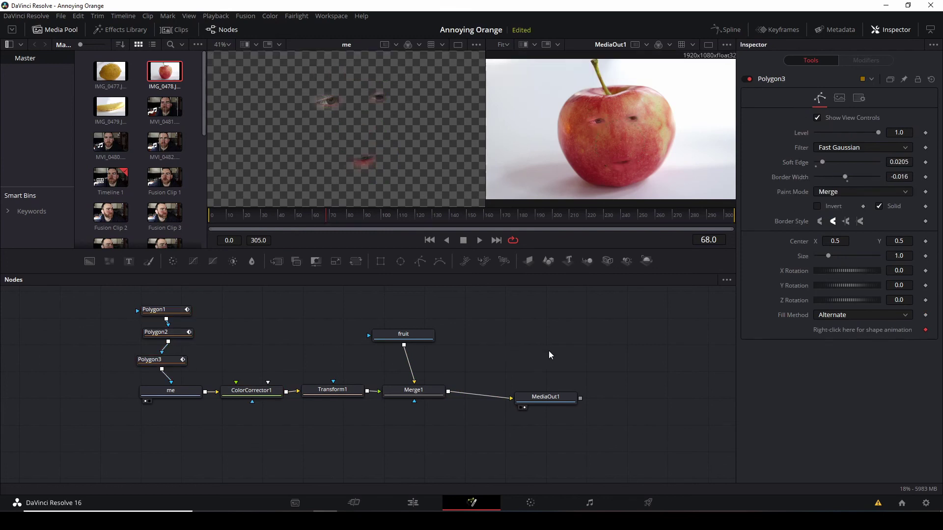
Make room around Transform1, set its Size to 1.32 and move the facial features to a Center of about 0.5098, 0.4965 on the apple.
{"action": "left_click_drag", "start_coordinate": [403, 335], "coordinate": [422, 335]}
{"action": "left_click_drag", "start_coordinate": [414, 391], "coordinate": [430, 390]}
{"action": "left_click", "coordinate": [345, 392]}
{"action": "left_click_drag", "start_coordinate": [849, 175], "coordinate": [850, 175]}
{"action": "left_click_drag", "start_coordinate": [620, 146], "coordinate": [623, 147]}
{"action": "left_click", "coordinate": [537, 339]}
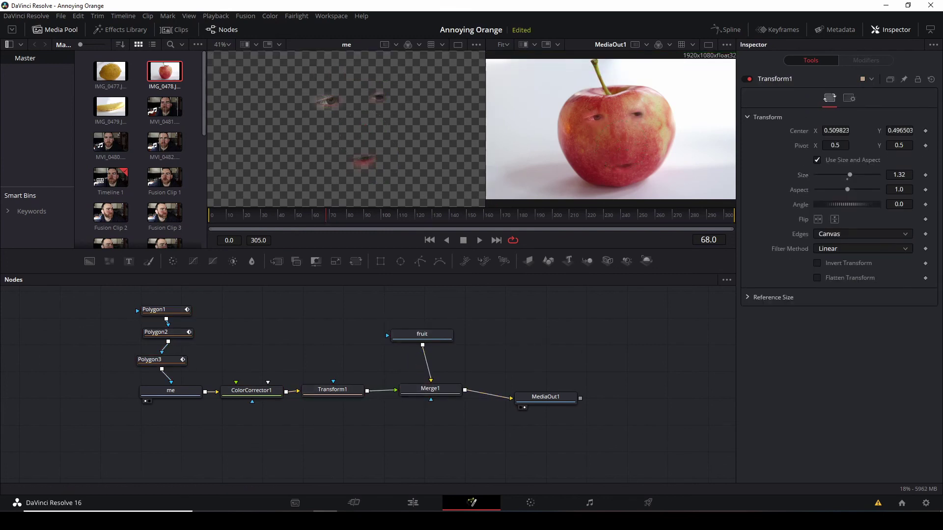
Return to the Edit page and check frames of the apple and lemon clips.
{"action": "left_click", "coordinate": [413, 503]}
{"action": "left_click", "coordinate": [589, 284]}
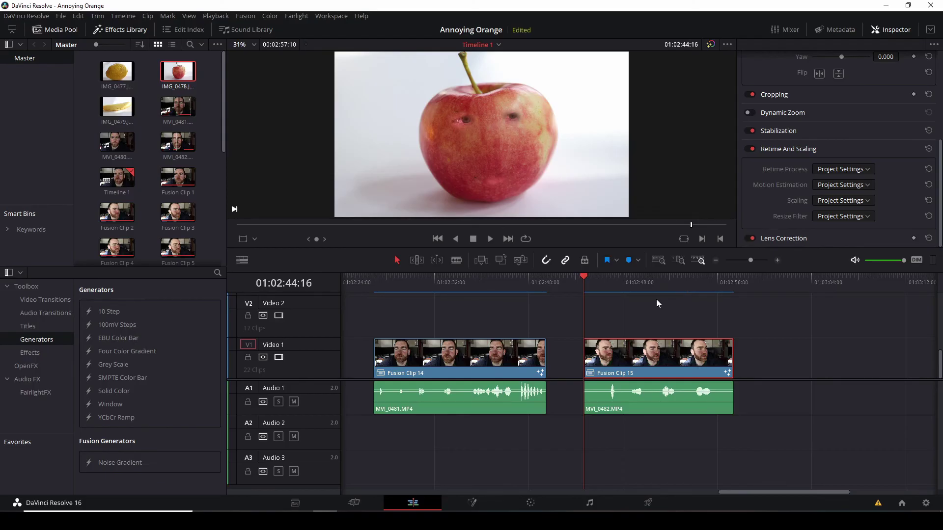
{"action": "left_click", "coordinate": [432, 295]}
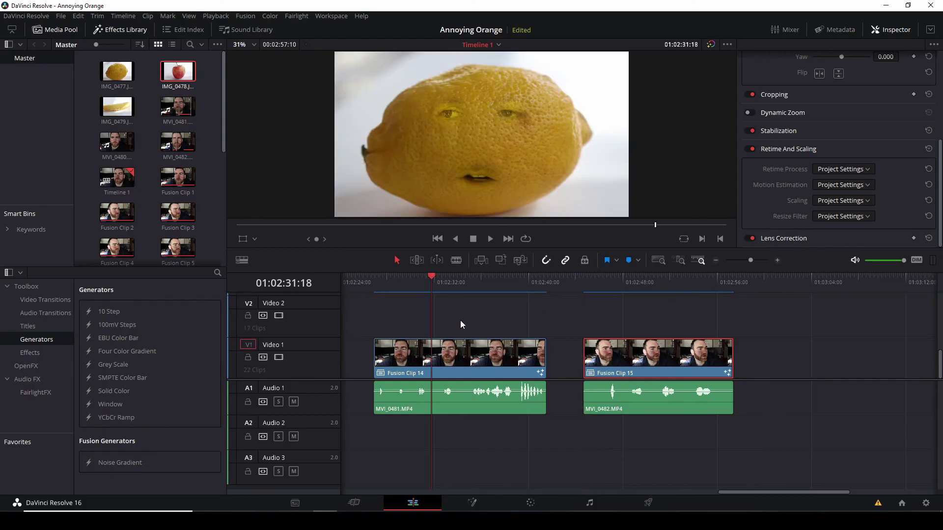
{"action": "left_click", "coordinate": [638, 284]}
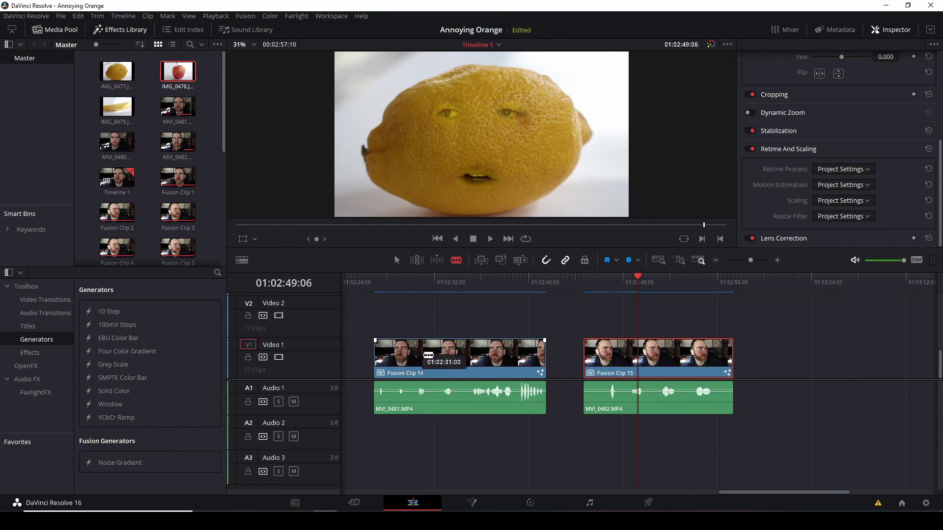
Split the lemon clip, Fusion Clip 14, and its audio into five segments between the spoken phrases.
{"action": "left_click", "coordinate": [409, 354]}
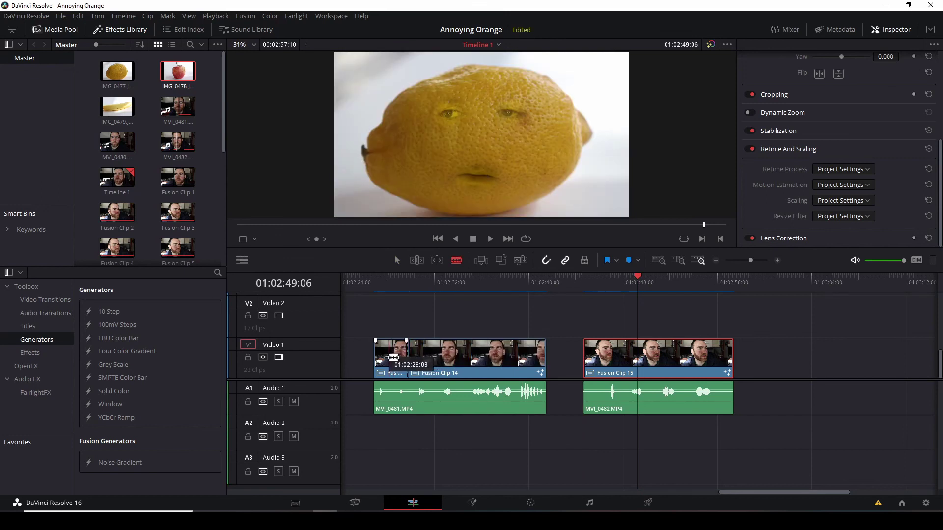
{"action": "left_click", "coordinate": [391, 357]}
{"action": "left_click", "coordinate": [391, 394]}
{"action": "left_click", "coordinate": [409, 394]}
{"action": "left_click", "coordinate": [434, 363]}
{"action": "left_click", "coordinate": [461, 392]}
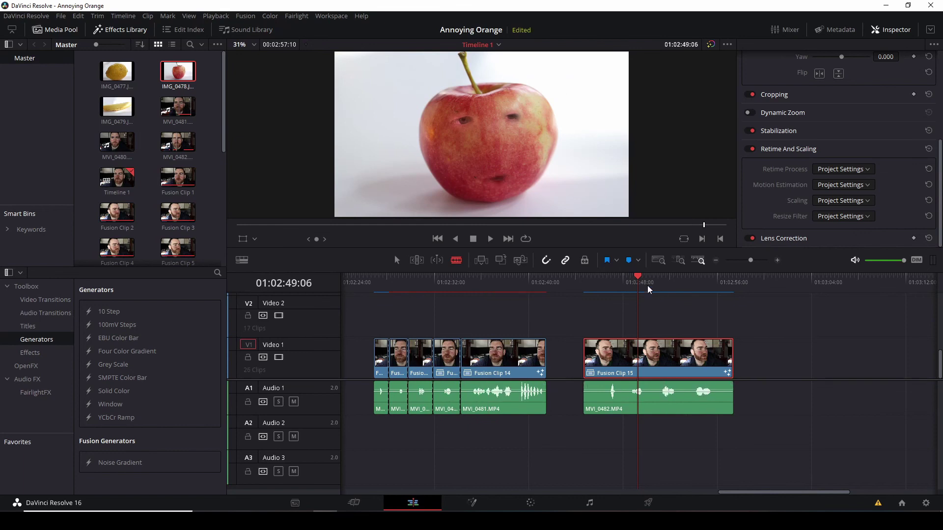
Split the apple clip, Fusion Clip 15, and its audio into four segments between the spoken phrases.
{"action": "left_click", "coordinate": [718, 283]}
{"action": "left_click", "coordinate": [625, 363]}
{"action": "left_click", "coordinate": [625, 391]}
{"action": "left_click", "coordinate": [653, 390]}
{"action": "left_click", "coordinate": [652, 363]}
{"action": "left_click", "coordinate": [686, 363]}
{"action": "left_click", "coordinate": [687, 392]}
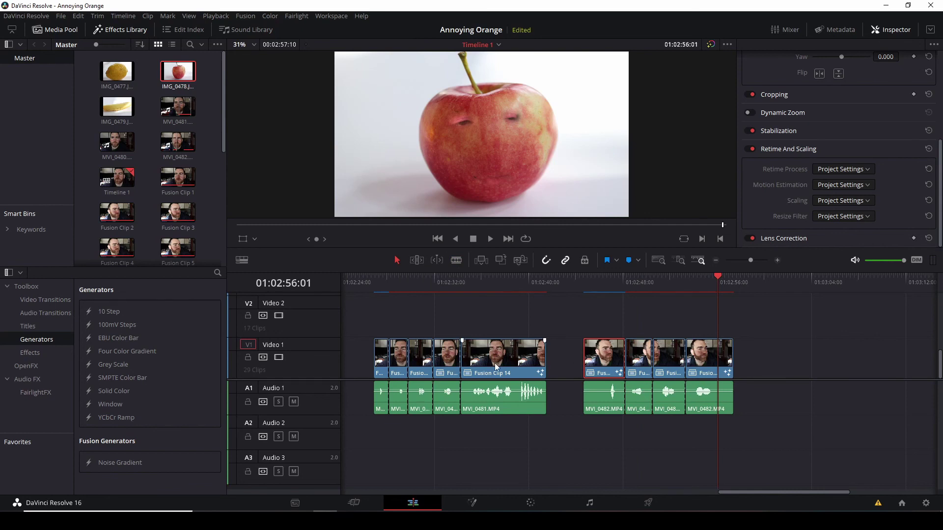
Skim through the split lemon segments on the timeline.
{"action": "left_click", "coordinate": [379, 293]}
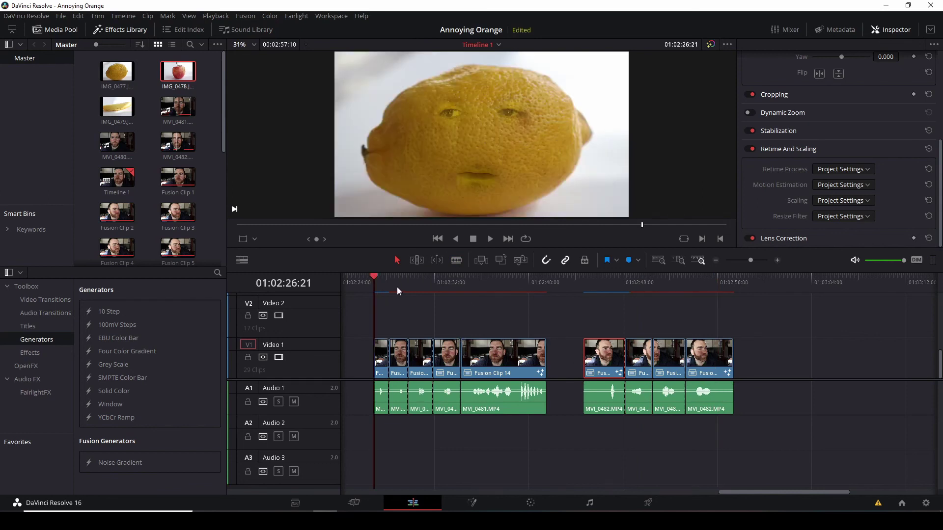
{"action": "left_click_drag", "start_coordinate": [398, 289], "coordinate": [445, 289]}
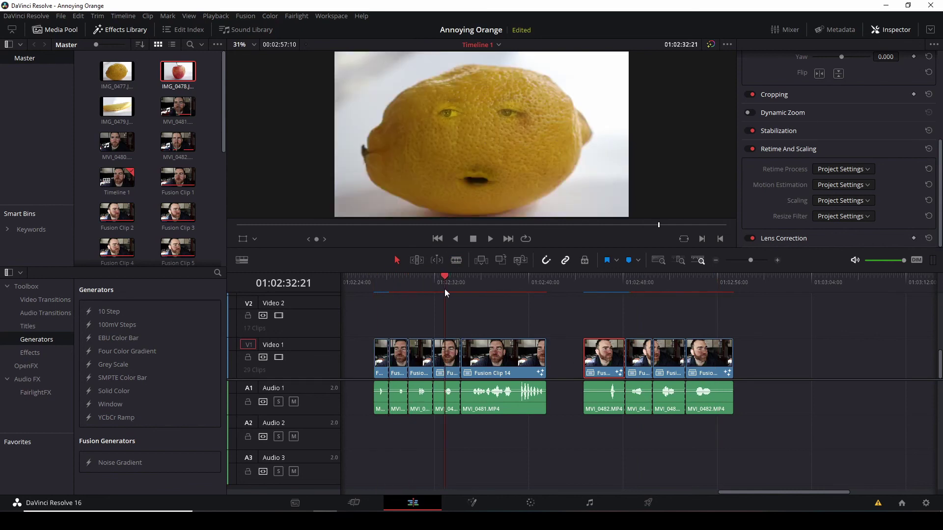
{"action": "left_click", "coordinate": [492, 293]}
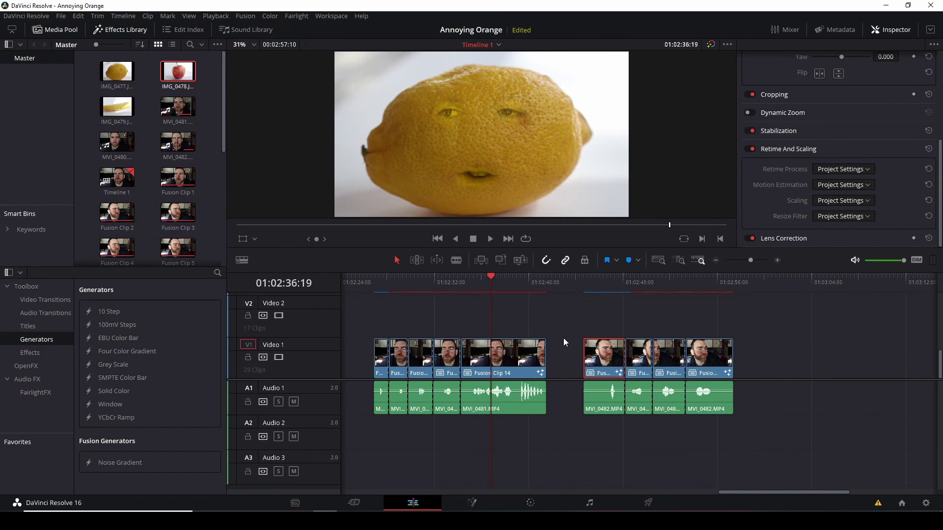
Go to the start of the timeline and examine how the assembled lemon and apple shots alternate from cut to cut.
{"action": "left_click", "coordinate": [559, 365]}
{"action": "scroll", "coordinate": [587, 461], "scroll_direction": "left", "scroll_amount": 10}
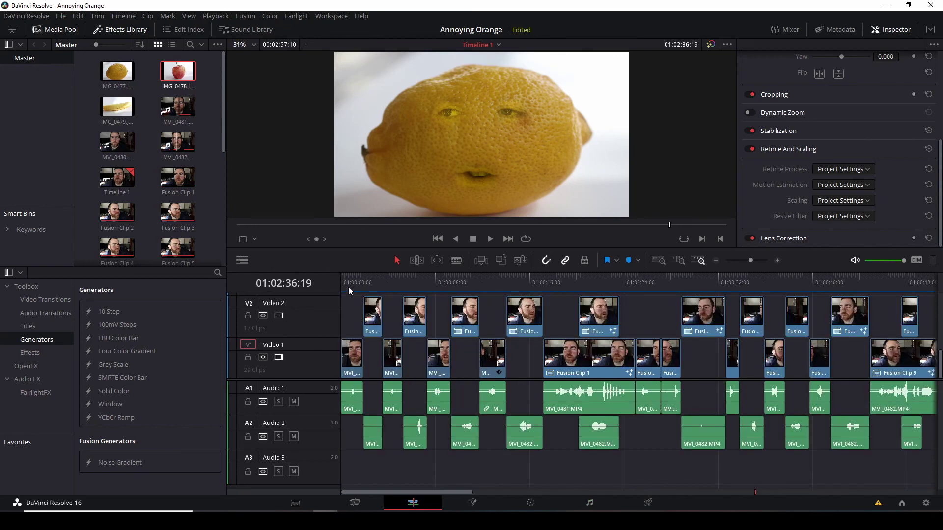
{"action": "key", "text": "Home"}
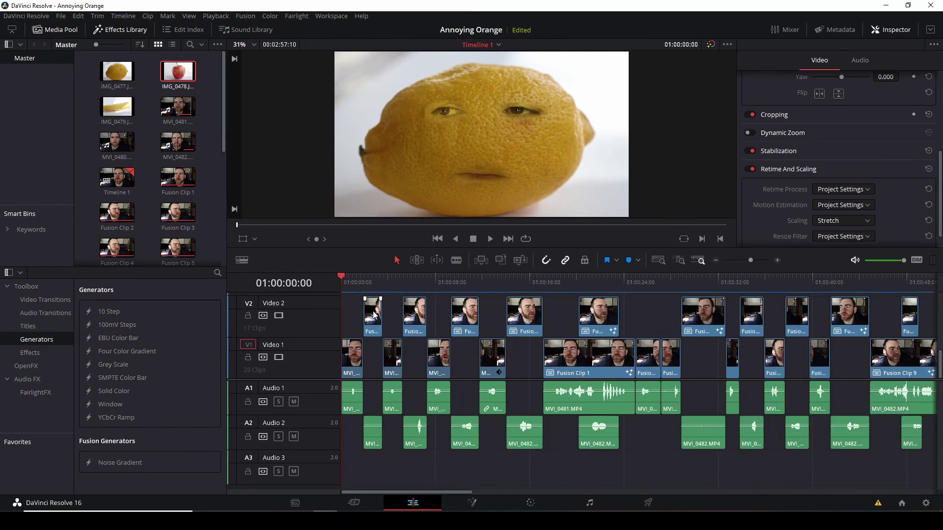
{"action": "left_click", "coordinate": [364, 284]}
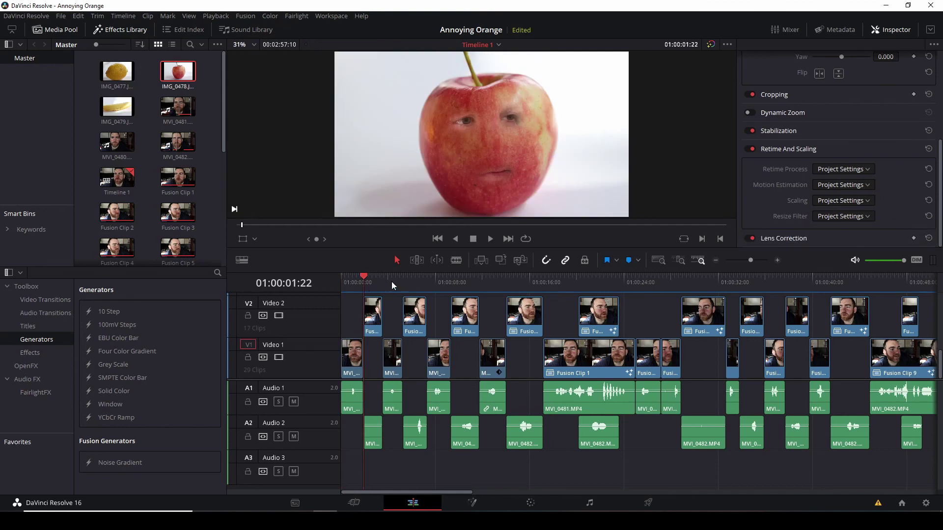
{"action": "left_click", "coordinate": [384, 282]}
{"action": "left_click", "coordinate": [404, 283]}
{"action": "left_click", "coordinate": [427, 285]}
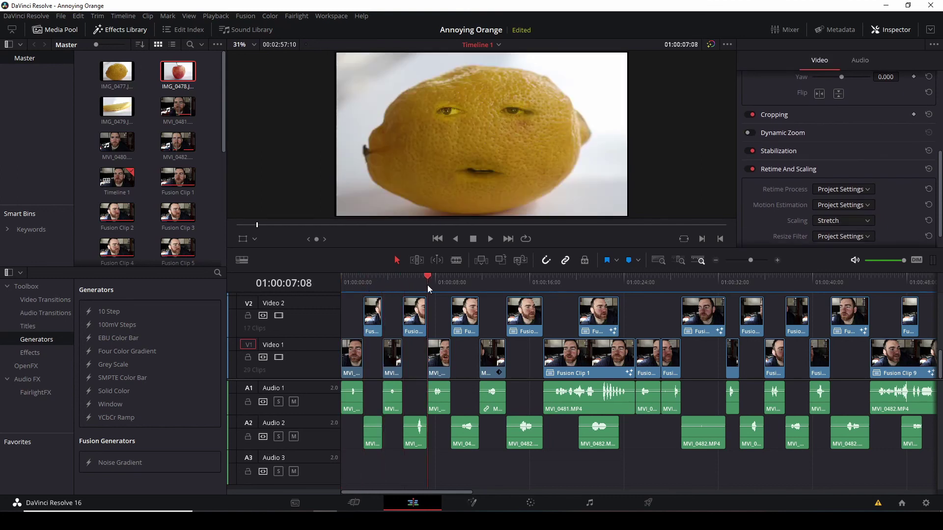
{"action": "left_click", "coordinate": [450, 284]}
{"action": "left_click", "coordinate": [480, 285]}
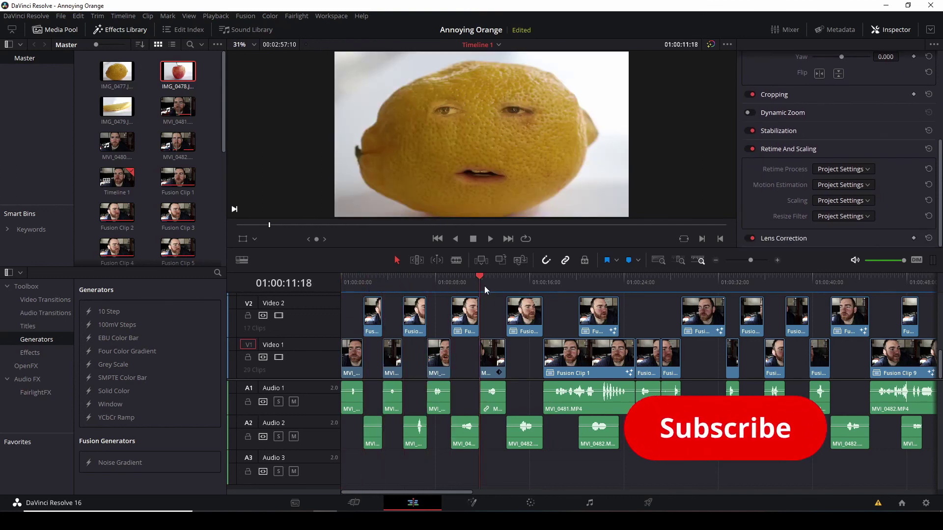